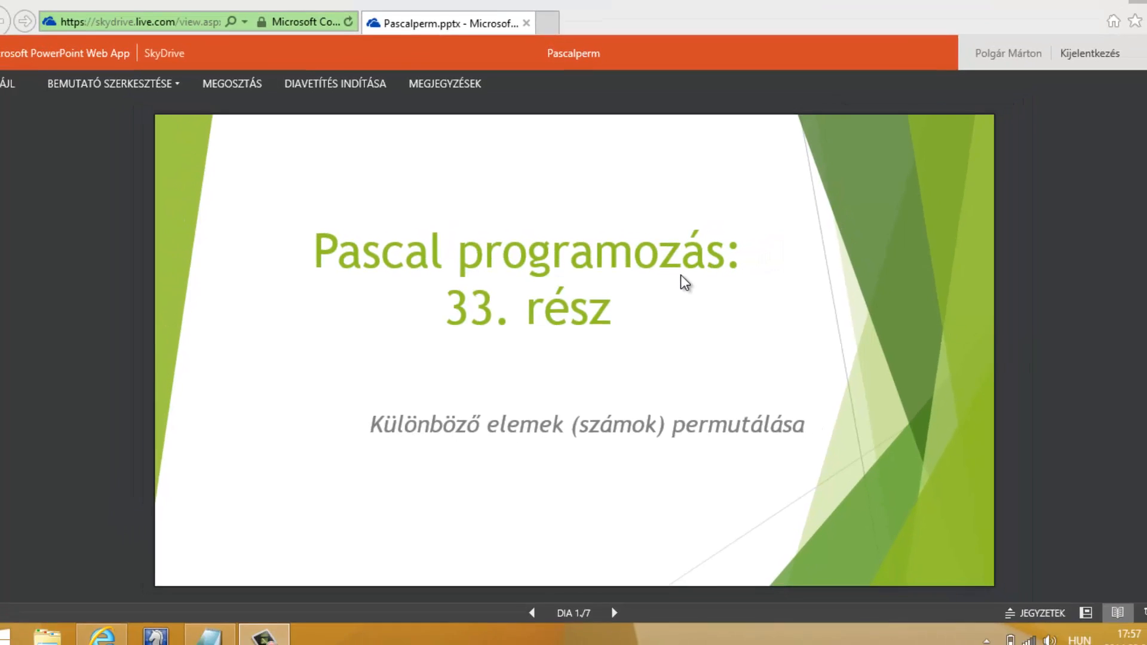
key(alt+F4)
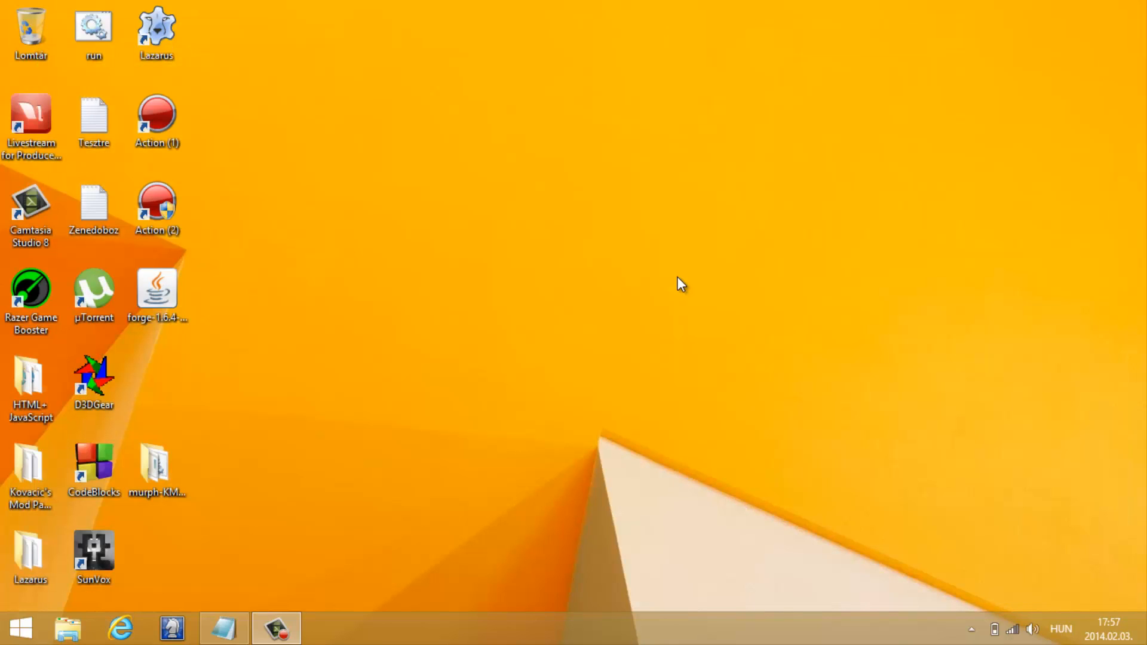
key(alt+Tab)
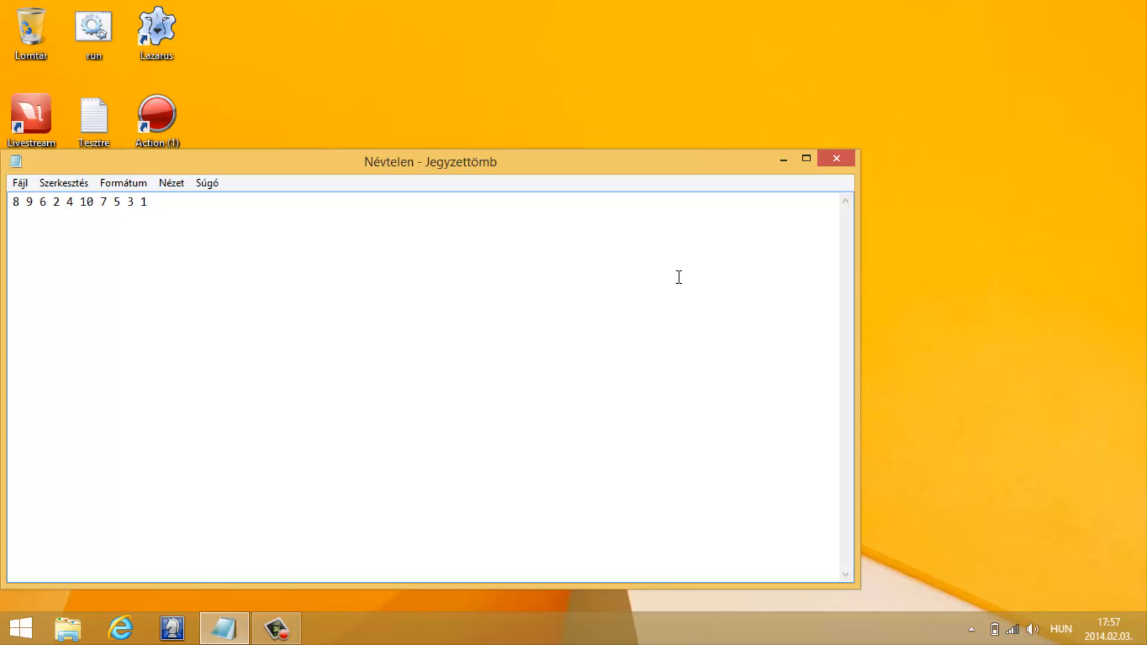
Step: Point out the ending 3 1 of the first line, then begin an empty second line
key(shift+Left)
key(shift+Left)
key(shift+Left)
key(shift+Left)
key(End)
key(shift+Left)
key(shift+Left)
key(shift+Left)
key(shift+Left)
key(End)
key(shift+Left)
key(shift+Left)
key(shift+Left)
key(End)
key(shift+Left)
key(shift+Left)
key(shift+Left)
key(shift+Left)
key(shift+Left)
key(shift+Left)
key(shift+Left)
key(shift+Left)
key(shift+Left)
key(shift+Left)
key(shift+Left)
key(shift+Left)
key(Down)
text(8 )
text(9 6)
text( 2)
Step: Replace the spaces in line one's decreasing tail so it reads 10>7>5>3>1
key(BackSpace)
text(>)
key(Left)
key(Left)
key(BackSpace)
text(>)
key(Left)
key(Left)
key(BackSpace)
text(>)
key(Left)
key(Left)
key(BackSpace)
text(>)
key(Left)
key(Left)
key(Left)
key(shift+Left)
Step: Highlight the tails of both lines while explaining, ending on the run 5>3>1
click(679, 278)
key(Up)
key(shift+End)
key(shift+Down)
key(shift+Up)
key(Right)
key(Right)
key(Right)
key(Right)
key(shift+Left)
key(shift+Left)
key(shift+Left)
key(shift+Left)
key(shift+Left)
key(Left)
text(5)
text( 10 7 )
text(4 3 1)
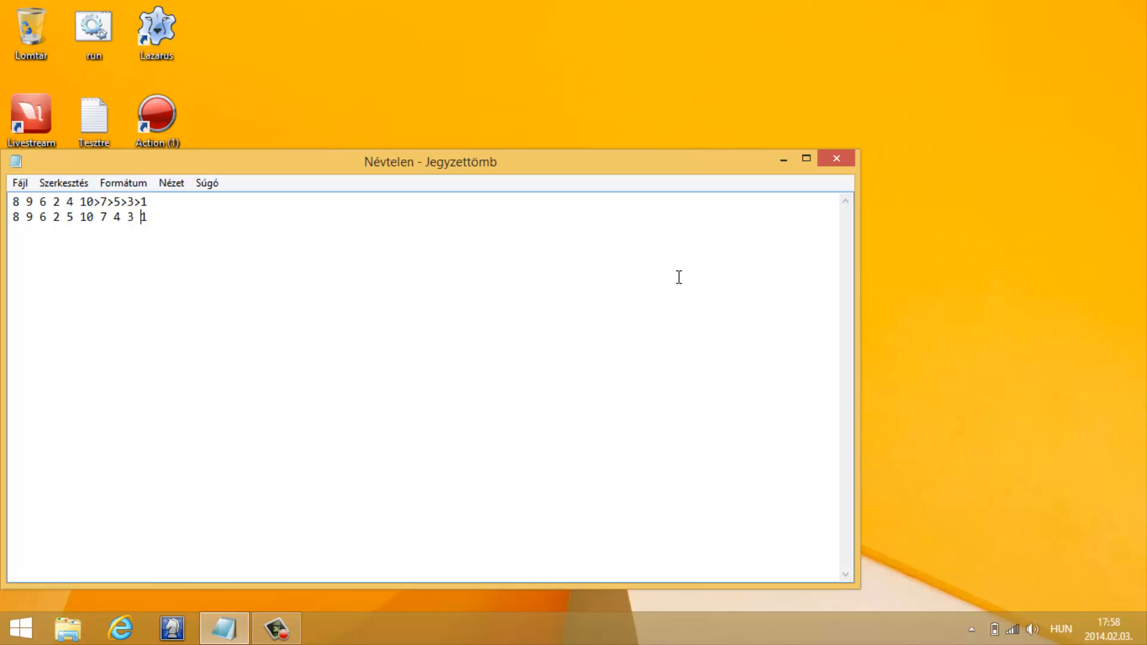
Step: Remove the tail spaces on line two so it ends 10>7>4>3>1
key(BackSpace)
text(>)
key(Left)
key(Left)
key(BackSpace)
text(>)
key(Left)
key(Left)
key(BackSpace)
text(>)
key(Left)
key(Left)
key(BackSpace)
text(>)
Step: Compare the tails by highlighting 3>1 and 10>7> on line one and 10>7>4>3>1 on line two
key(shift+Left)
key(shift+Left)
key(shift+Left)
key(Left)
key(Left)
key(Left)
key(Down)
key(End)
key(shift+Left)
key(shift+Left)
key(shift+Left)
key(Right)
key(shift+Left)
key(shift+Left)
key(shift+Left)
key(shift+Left)
key(Down)
key(shift+Right)
key(shift+Right)
key(shift+Right)
key(shift+Right)
key(shift+Right)
key(shift+Right)
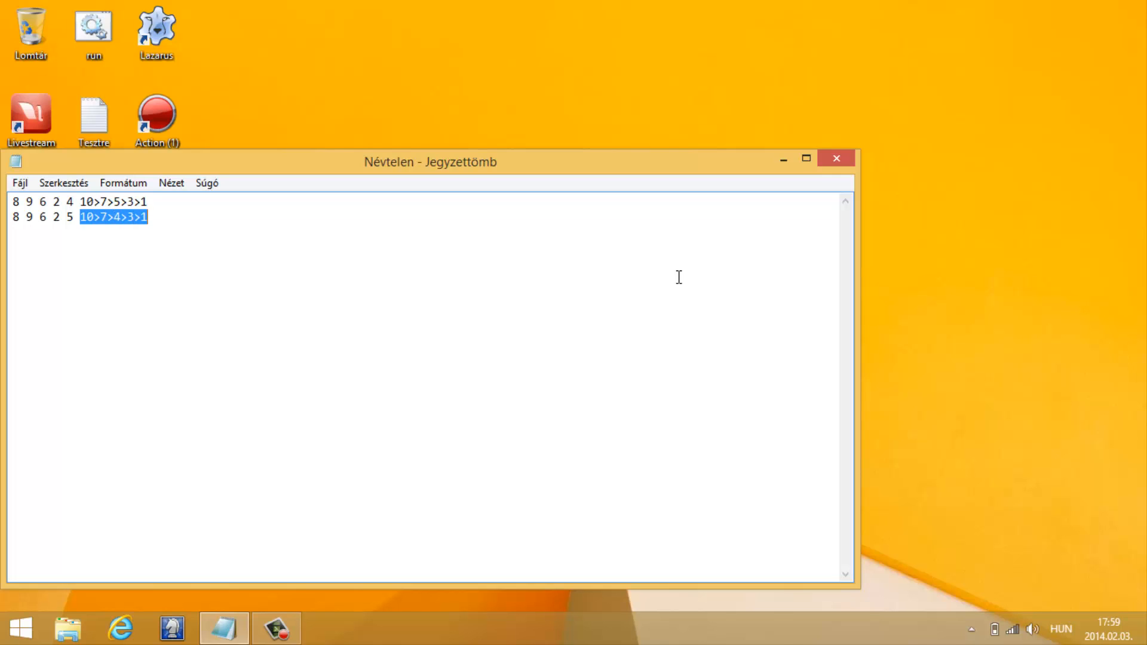
key(Right)
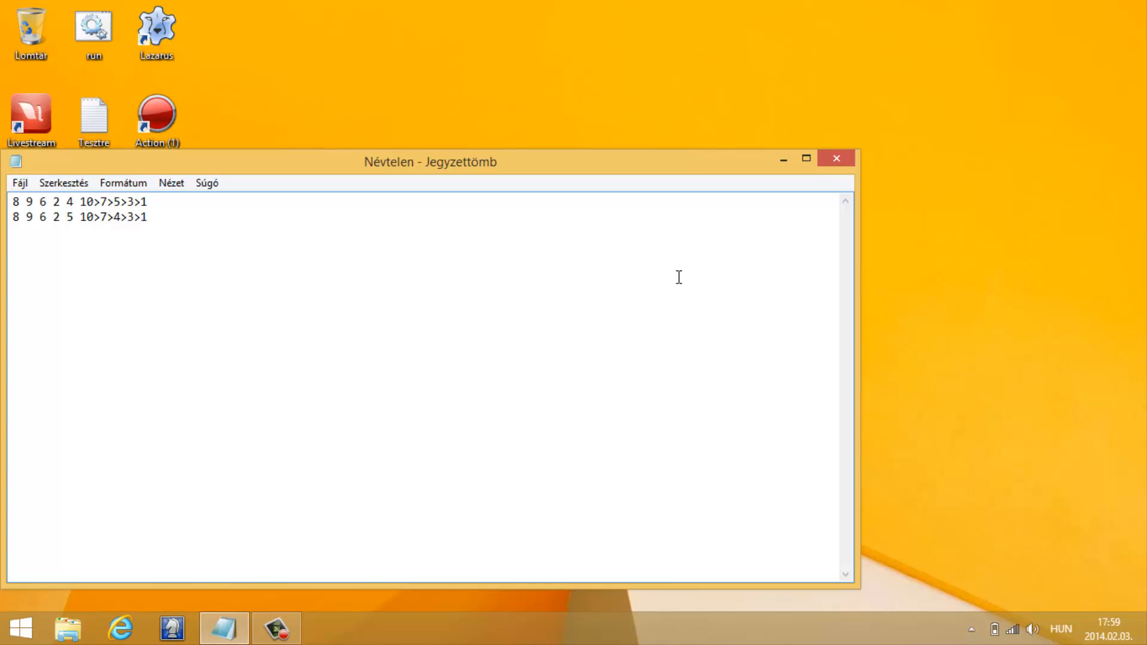
text(8 9 6 2 5)
text( 1)
text( 3 4 7 10)
Step: Replace the tail spaces on line three so it reads 8 9 6 2 5 1<3<4<7<10
key(Left)
key(Left)
key(BackSpace)
text(<)
key(Left)
key(Left)
key(BackSpace)
text(<)
key(Left)
key(Left)
key(BackSpace)
text(<)
key(Left)
key(Left)
key(BackSpace)
text(<)
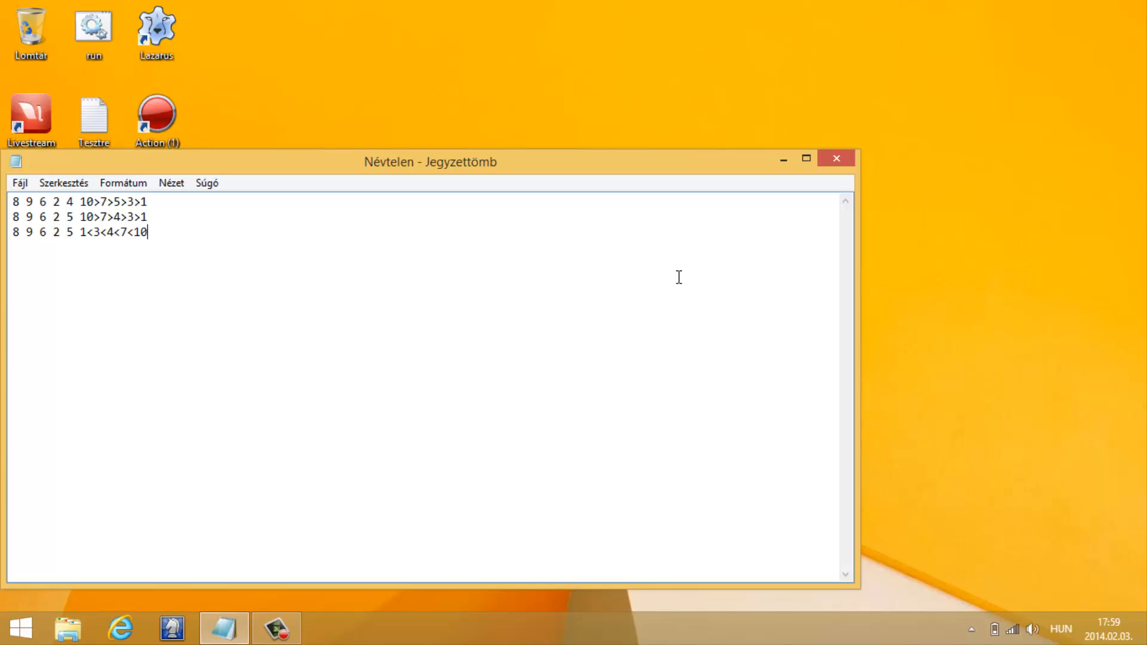
Step: Highlight 7<10 on line three against the >1 on line one, then start a fourth line
key(shift+Left)
key(shift+Left)
key(shift+Left)
key(shift+Left)
key(Up)
key(Up)
key(shift+Left)
key(Down)
key(Down)
key(shift+Left)
key(shift+Left)
key(shift+Left)
key(End)
key(Return)
text(8 9 )
text(6 2 5 1 3 4)
Step: Highlight the 10 at the end of line three and return to line four
key(Up)
key(shift+End)
key(Right)
key(shift+Left)
key(shift+Left)
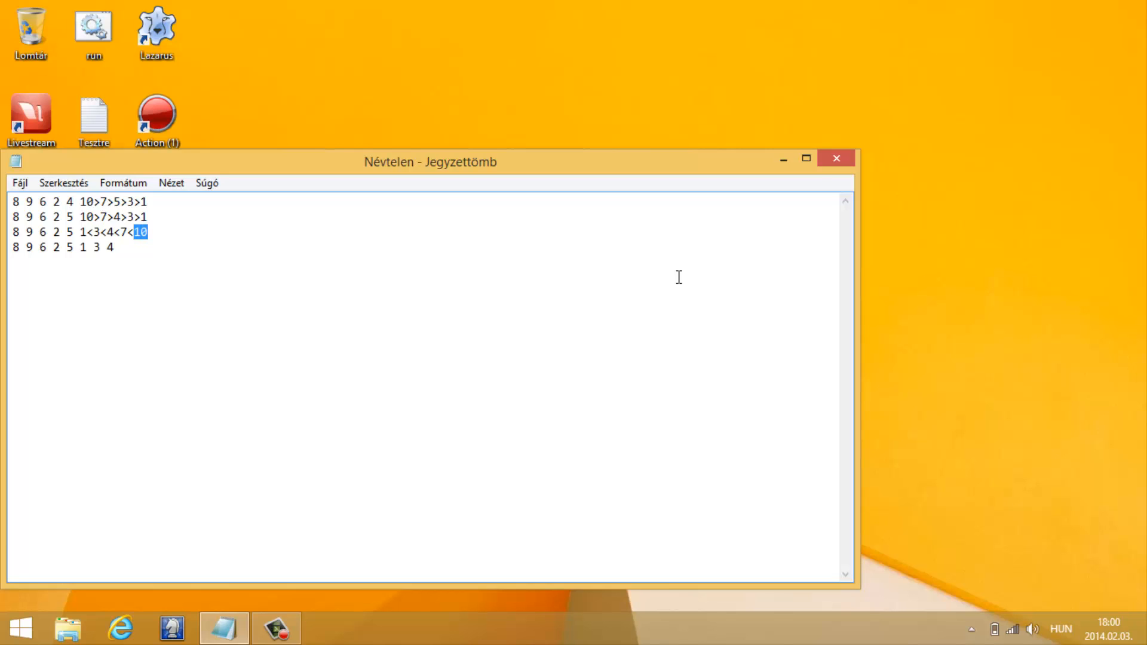
key(Down)
text(10 )
text(7)
Step: Repeatedly highlight the 7 and the 10 7 tail at the end of line four
key(shift+Right)
key(Right)
key(shift+Left)
key(Right)
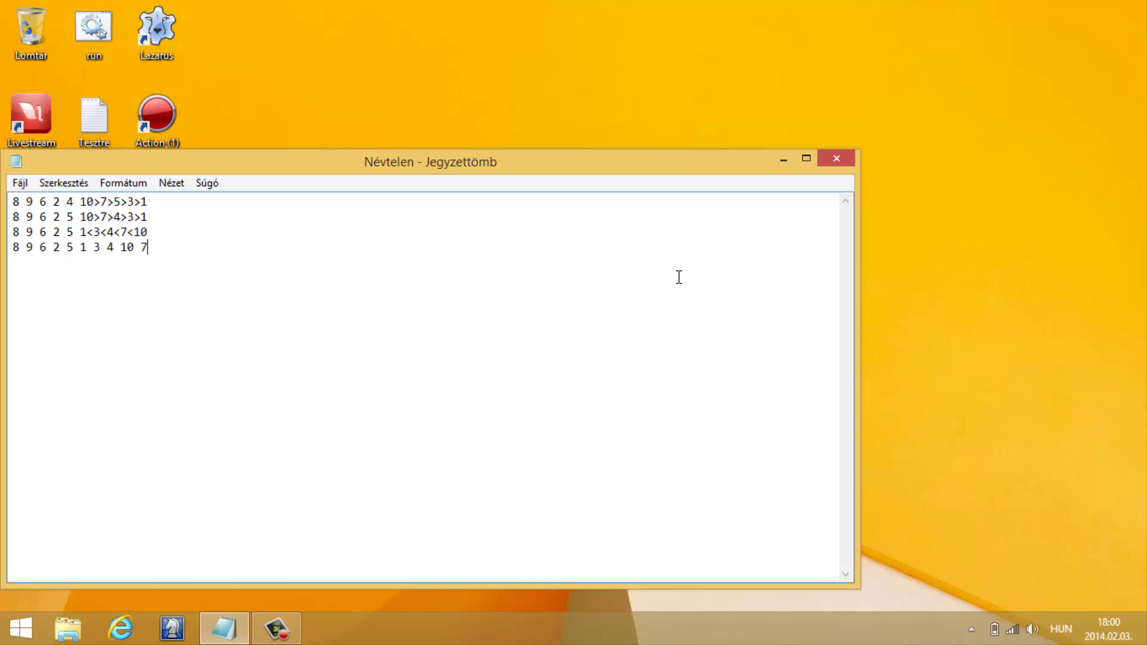
key(shift+Left)
key(shift+Left)
key(shift+Left)
key(Right)
key(shift+Left)
key(shift+Left)
key(shift+Left)
key(shift+Right)
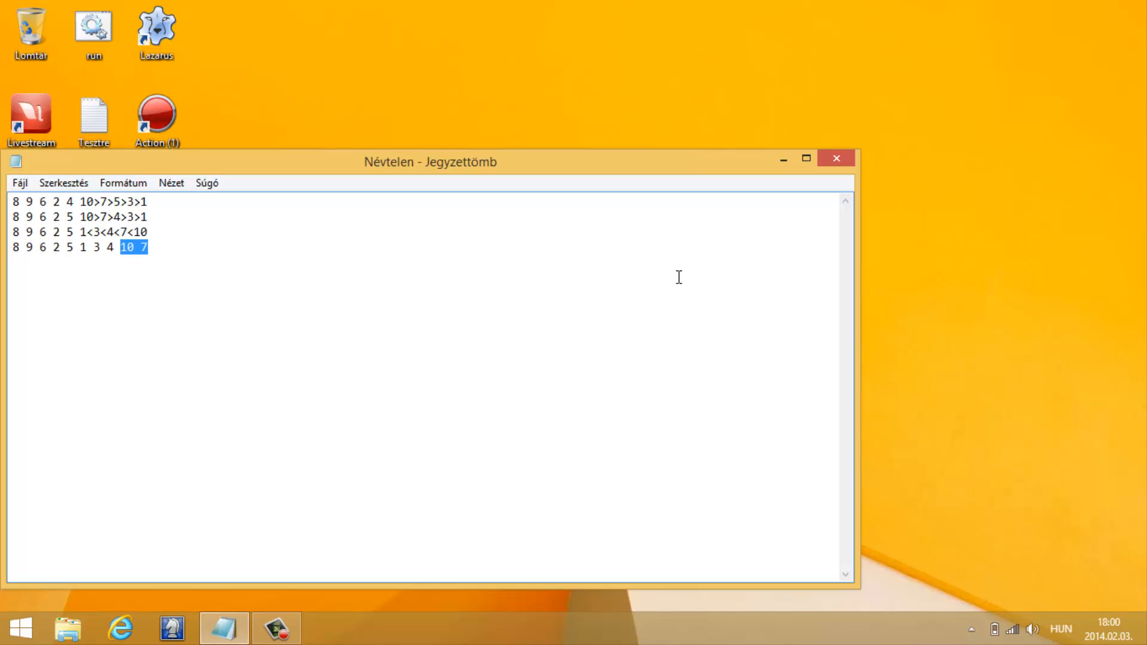
key(shift+Left)
key(shift+Left)
key(Left)
key(Left)
key(Left)
text(8 9 6 2n5)
Step: Erase the mistyped characters on line five and point at the 7 ending line four
key(BackSpace)
key(BackSpace)
text(5 1 3)
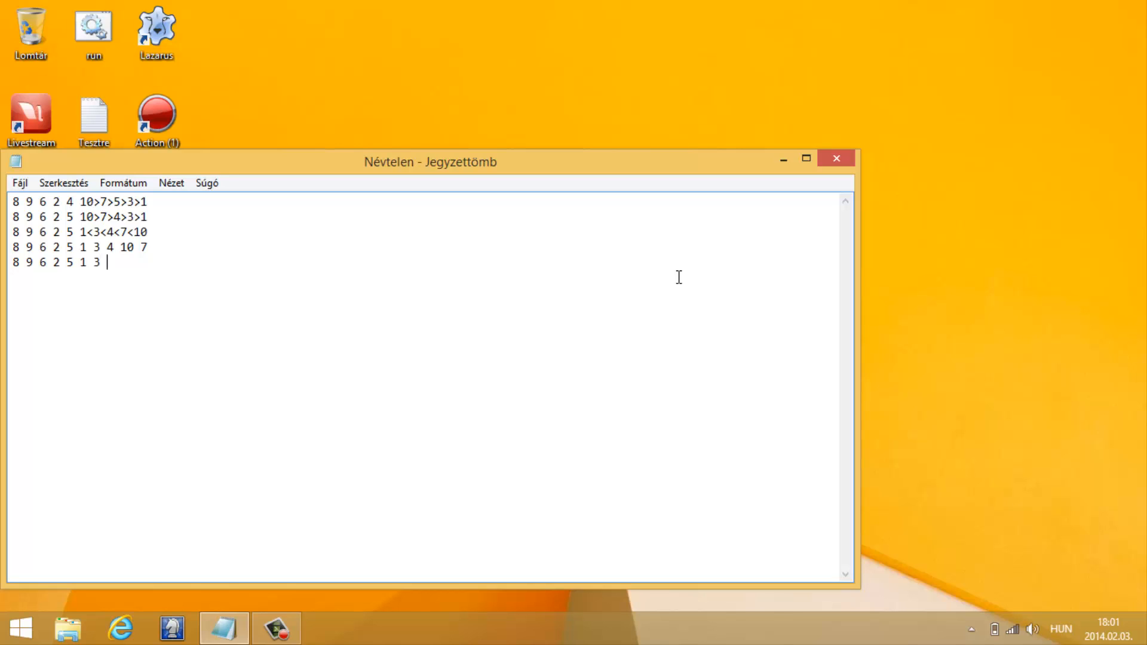
key(Up)
key(shift+Right)
key(Down)
text(7 10)
text( 4)
Step: Highlight the 10 4 tail of line five, then select the tails from line one through five
key(shift+Left)
key(shift+Left)
key(shift+Left)
key(Left)
key(shift+End)
key(End)
key(shift+ctrl+Left)
key(shift+ctrl+Left)
text(4 10)
key(shift+Up)
key(shift+Up)
key(shift+Up)
key(shift+Up)
key(shift+ctrl+Left)
key(shift+ctrl+Left)
key(shift+ctrl+Left)
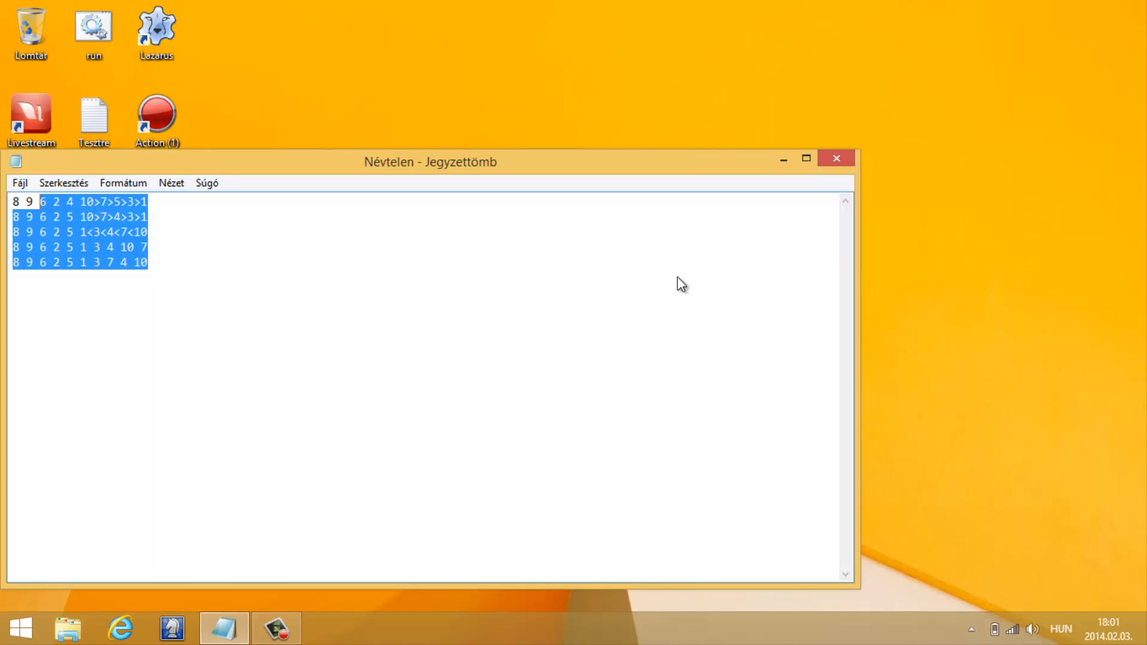
Step: Close Notepad choosing Don't Save and switch back to the permut source in Lazarus
key(alt+F4)
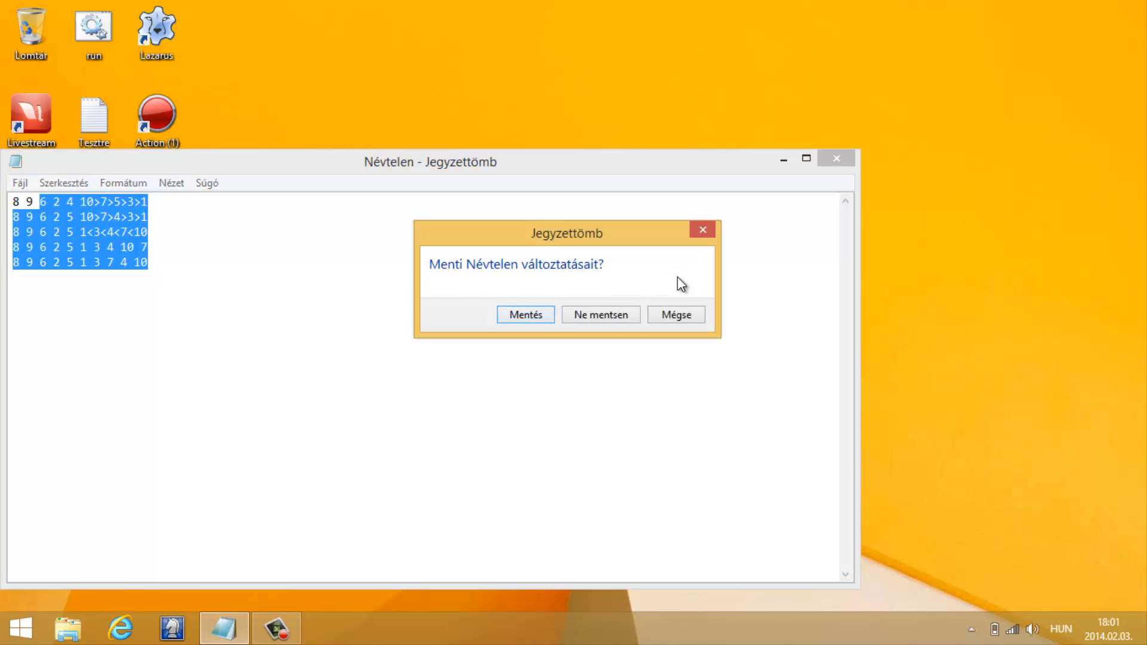
key(n)
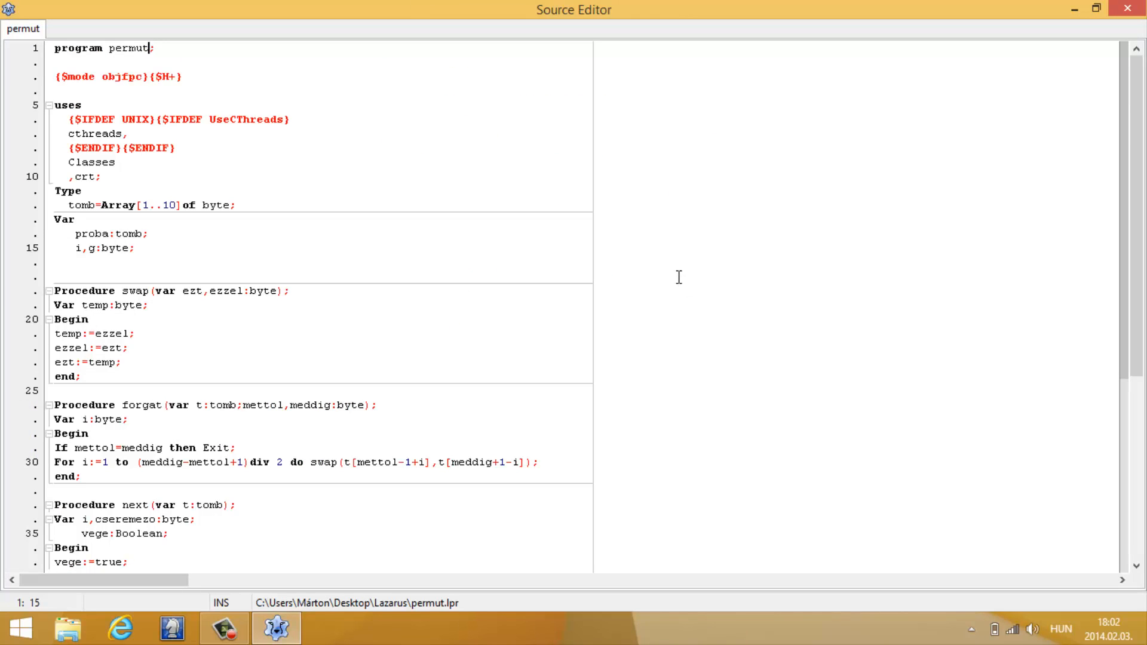
key(alt+Tab)
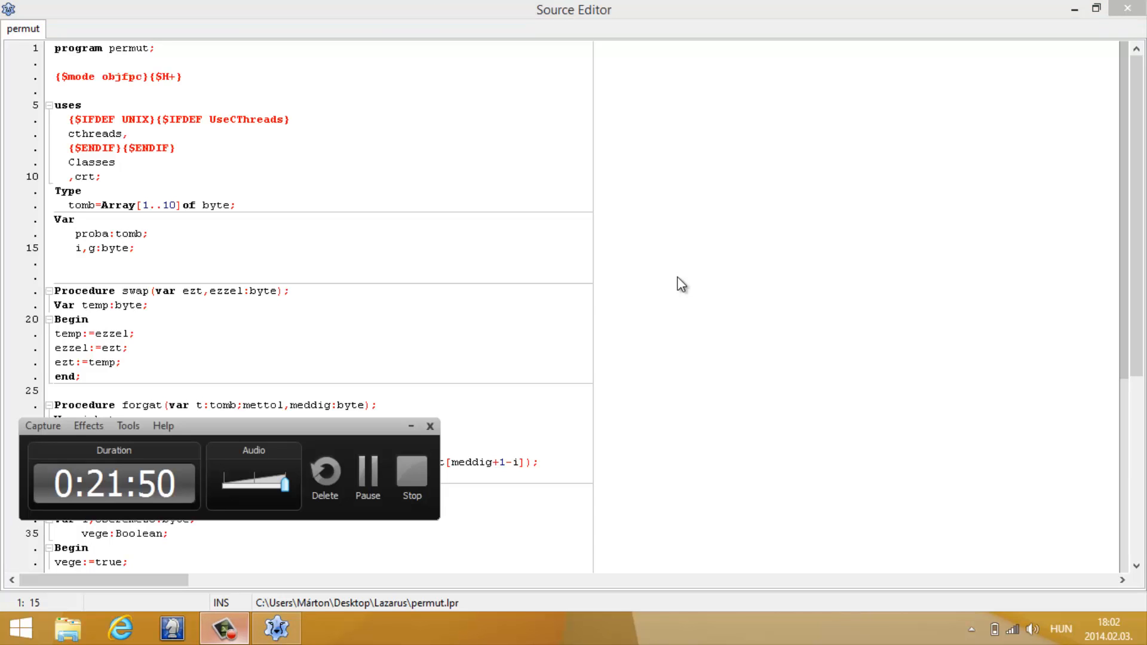
key(alt+Tab)
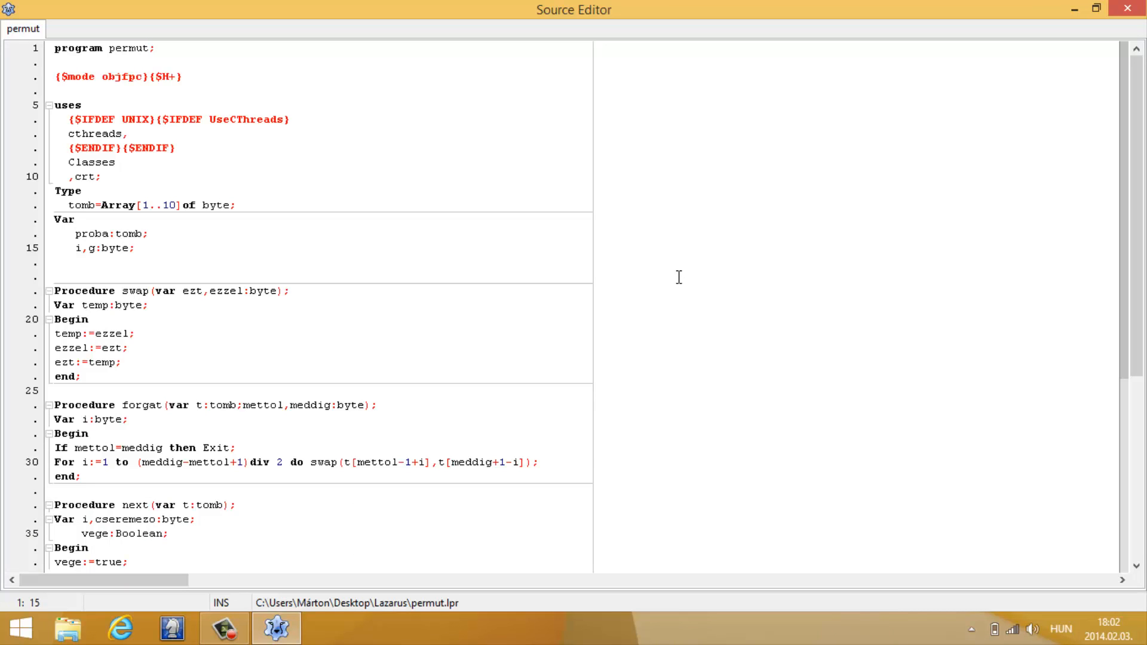
key(ctrl+g)
key(shift+ctrl+Right)
key(shift+ctrl+Right)
key(shift+ctrl+Right)
key(shift+End)
key(End)
key(Down)
key(Down)
key(Down)
key(Down)
key(Down)
key(Down)
key(Down)
key(Down)
key(Down)
key(Down)
key(Down)
key(Down)
key(Down)
key(Down)
key(Down)
key(Down)
key(Down)
key(Down)
key(Down)
key(Down)
key(Up)
key(Up)
key(Up)
key(Up)
key(ctrl+Left)
key(ctrl+Left)
key(ctrl+Left)
key(Home)
key(Up)
key(Up)
key(Up)
key(Up)
key(Up)
key(Up)
key(Up)
key(Down)
key(Down)
key(Down)
key(Down)
key(Down)
key(Down)
key(Up)
key(Up)
key(Up)
key(Up)
key(Up)
key(Up)
key(Up)
key(Up)
key(Up)
key(Up)
key(Up)
key(Up)
key(Up)
key(Up)
key(Up)
key(Down)
key(Down)
key(Down)
key(Down)
key(Down)
key(Down)
key(Up)
key(Right)
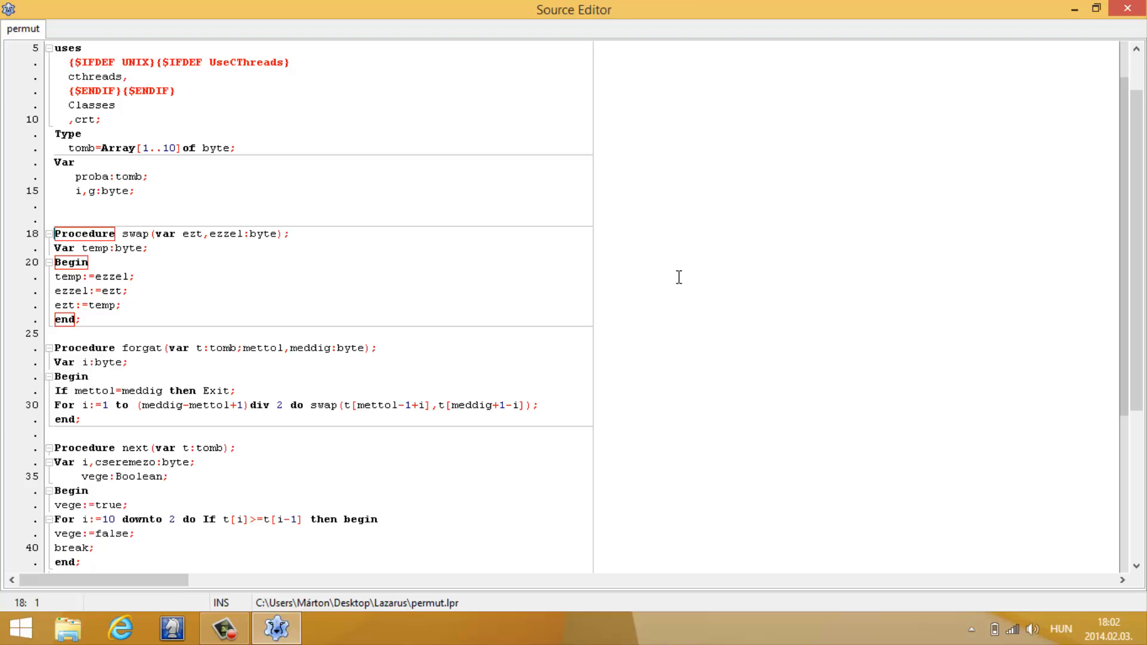
key(Down)
key(Down)
key(Down)
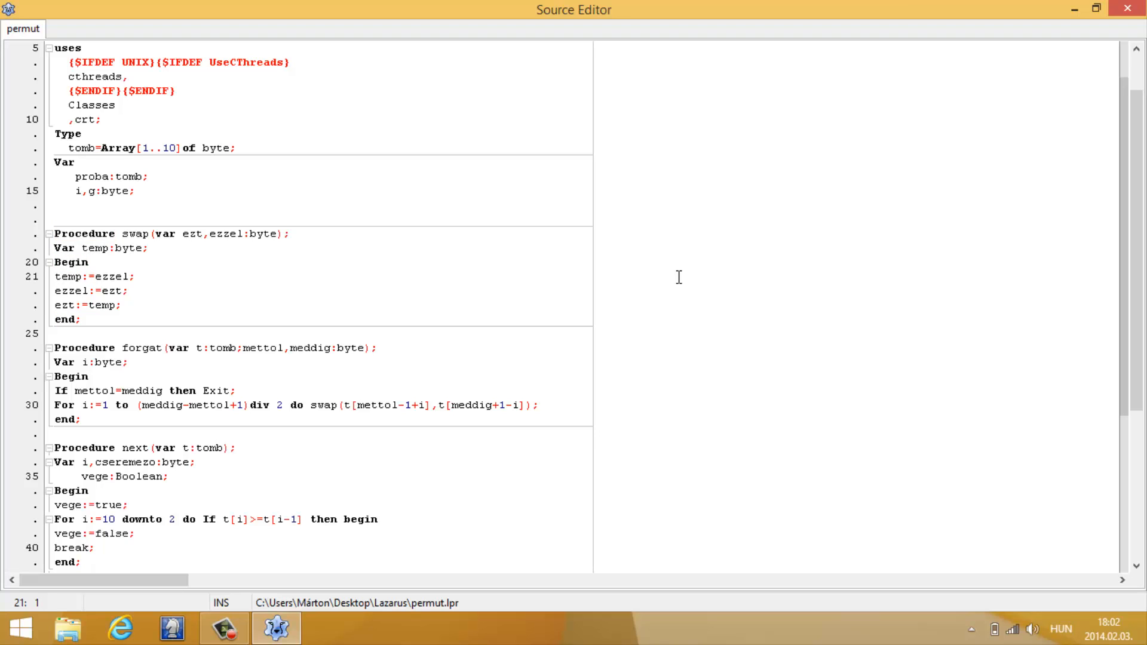
key(Up)
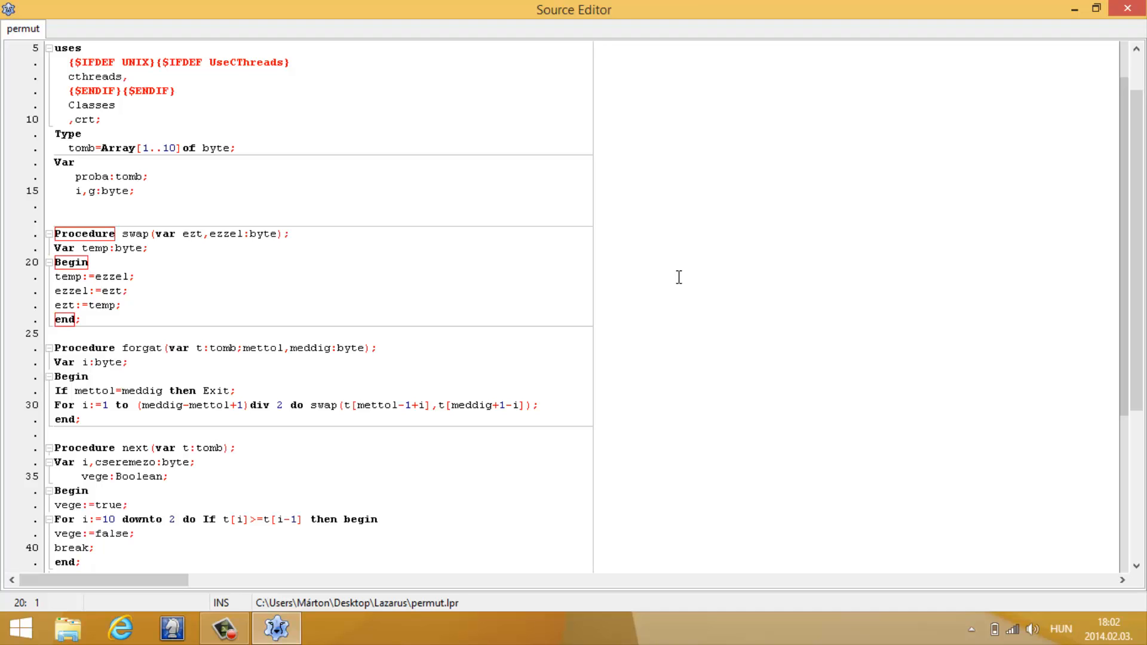
key(Right)
key(Right)
key(Up)
key(Up)
key(Right)
key(ctrl+Right)
key(Left)
key(Left)
key(Left)
key(Left)
key(Right)
key(ctrl+Right)
key(ctrl+Right)
key(ctrl+Right)
key(Left)
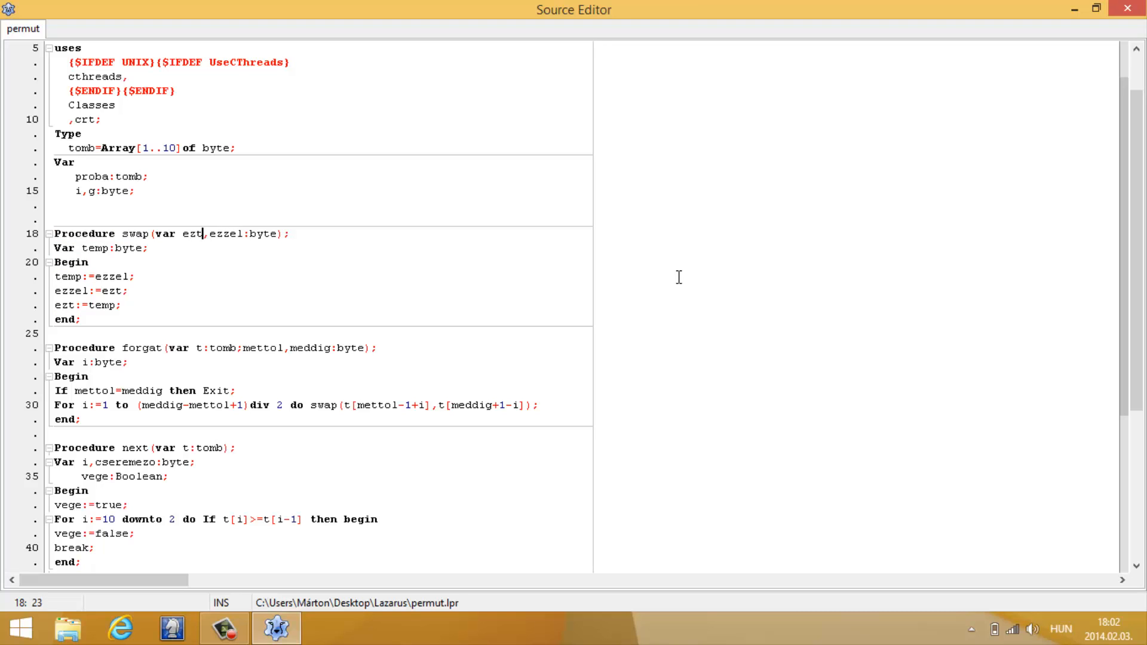
key(Left)
key(Right)
key(Right)
key(Right)
key(Right)
key(Left)
key(Left)
key(Left)
key(Left)
key(Down)
key(Left)
key(Down)
key(Left)
key(Left)
key(Left)
key(Up)
key(Left)
key(Left)
key(Left)
key(Home)
key(Down)
key(Down)
key(Right)
key(Right)
key(Right)
key(Right)
key(Right)
key(Right)
key(Right)
key(Right)
key(Left)
key(Down)
key(Left)
key(Left)
key(Left)
key(Right)
key(Right)
key(Right)
key(Down)
key(Left)
key(Left)
key(Left)
key(Left)
key(Left)
key(Left)
key(Right)
key(Right)
key(Right)
key(Down)
key(Down)
Step: Move the cursor onto the forgat procedure header and through its name
key(Down)
key(Down)
key(Down)
key(Down)
key(Down)
key(Down)
key(Down)
key(Down)
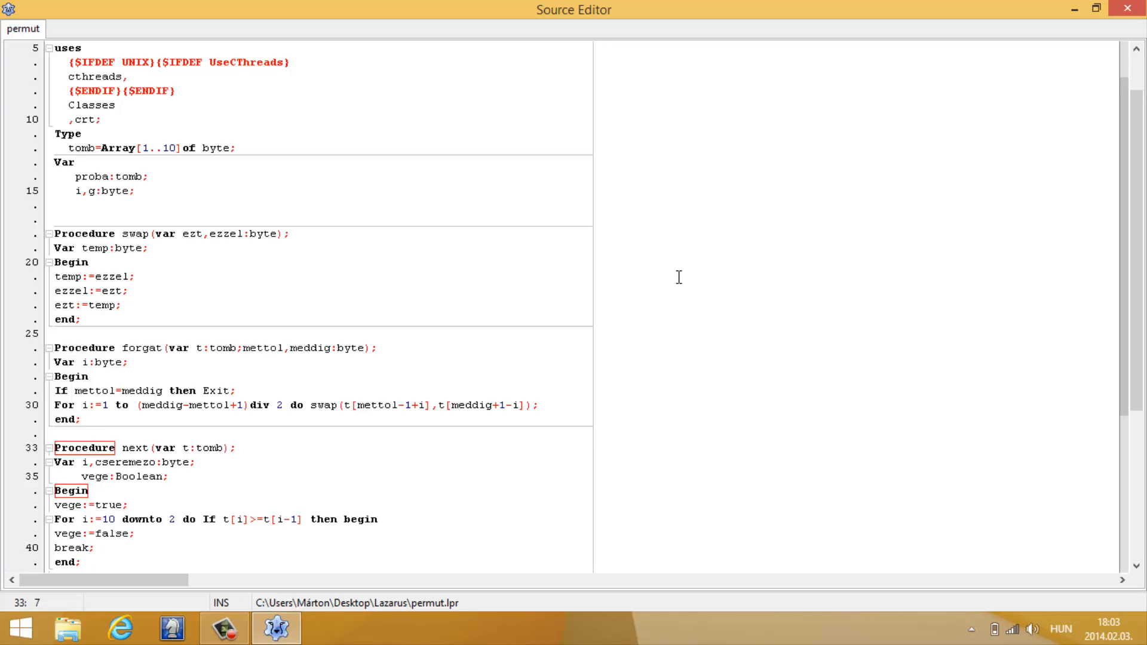
key(Up)
key(Up)
key(Up)
key(Up)
key(Up)
key(Up)
key(Up)
key(Right)
key(Right)
key(Right)
key(Right)
key(Right)
key(Right)
key(Right)
key(Right)
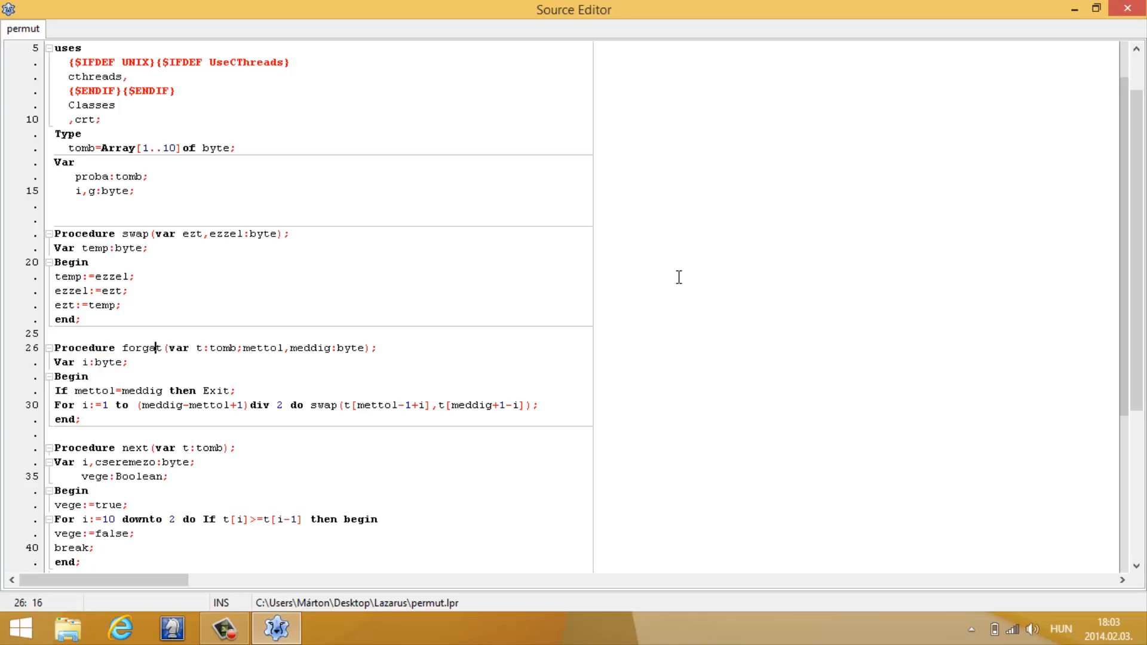
key(Right)
key(Right)
key(Right)
key(Right)
key(Right)
key(Right)
key(Right)
key(Right)
key(Right)
key(Right)
key(Right)
key(Right)
key(Right)
key(Right)
key(Right)
key(Right)
key(Right)
key(Right)
key(Right)
key(Right)
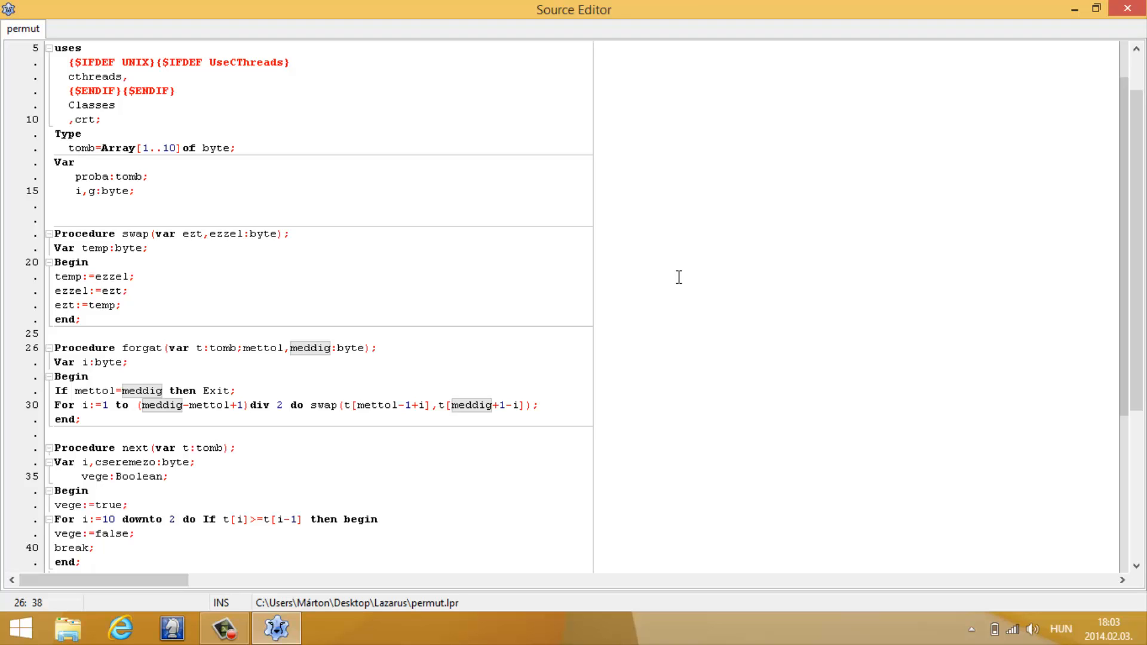
Step: Step the cursor through the If ... then Exit check inside forgat
key(Down)
key(Left)
key(Left)
key(Left)
key(Down)
key(Down)
key(Left)
key(Left)
key(Left)
key(Left)
key(Left)
key(Left)
key(Left)
key(Left)
key(Left)
key(Right)
key(Right)
key(Right)
Step: Walk through Exit and the For loop bounds, then place the cursor after Var i:byte to jot 7 10
key(ctrl+Right)
key(ctrl+Right)
key(Left)
key(Left)
key(Down)
key(Left)
key(Left)
key(ctrl+Left)
key(ctrl+Left)
key(Left)
key(ctrl+Left)
key(Left)
key(ctrl+Left)
key(Left)
key(Left)
key(Left)
key(ctrl+Right)
key(Right)
key(Right)
key(ctrl+Right)
key(Right)
key(Right)
key(Right)
click(269, 363)
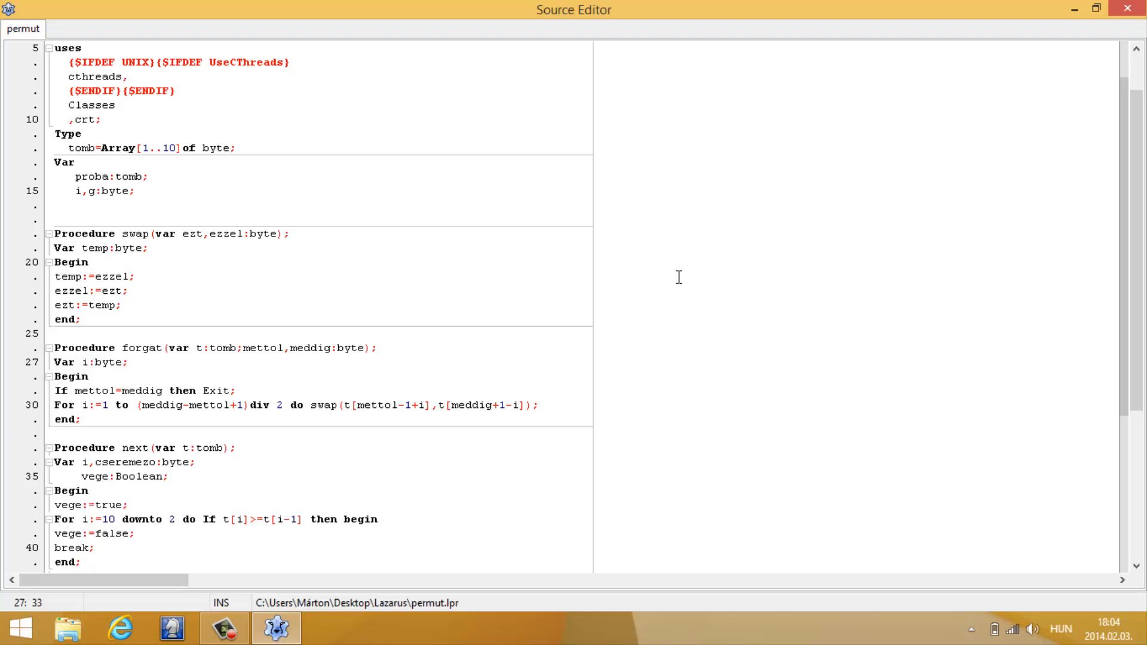
text(/ 10)
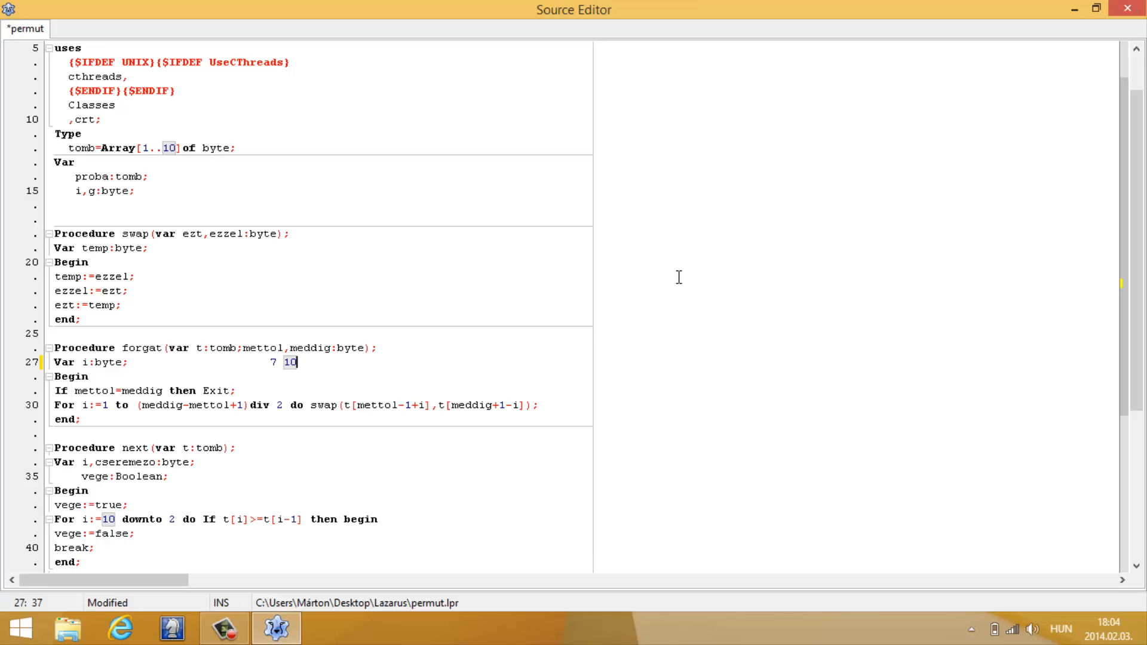
Step: Step the caret through the example numbers 6 7 8 9 10 on line 27 while explaining forgat
key(shift+Left)
key(shift+Left)
key(shift+Left)
key(shift+Left)
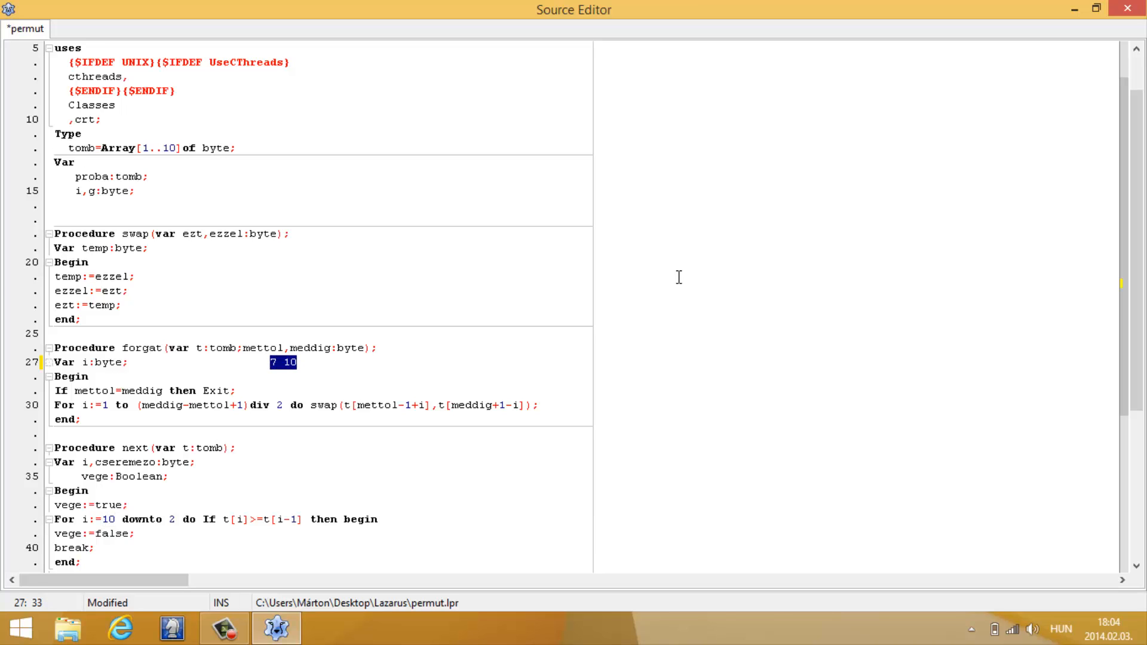
text(7 8 9 10)
key(Home)
key(shift+Right)
key(End)
key(shift+Left)
key(shift+Left)
key(Home)
key(Home)
key(shift+Right)
key(Right)
key(shift+ctrl+Right)
key(Right)
key(shift+Down)
key(End)
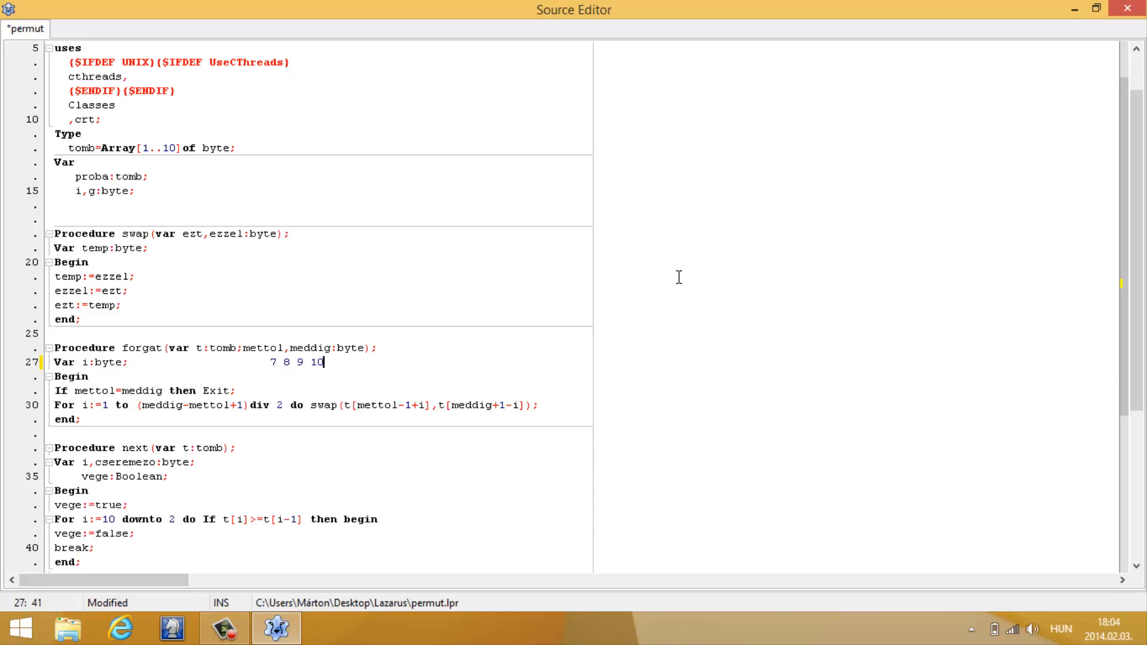
key(Home)
text(6)
key(Left)
key(End)
key(Left)
key(Left)
key(Left)
key(Right)
key(Right)
key(Right)
Step: Point out the div 2 loop bound (meddig-mettol+1) on line 30, then return to line 27
key(Down)
key(Down)
key(Down)
key(Left)
key(Left)
key(Left)
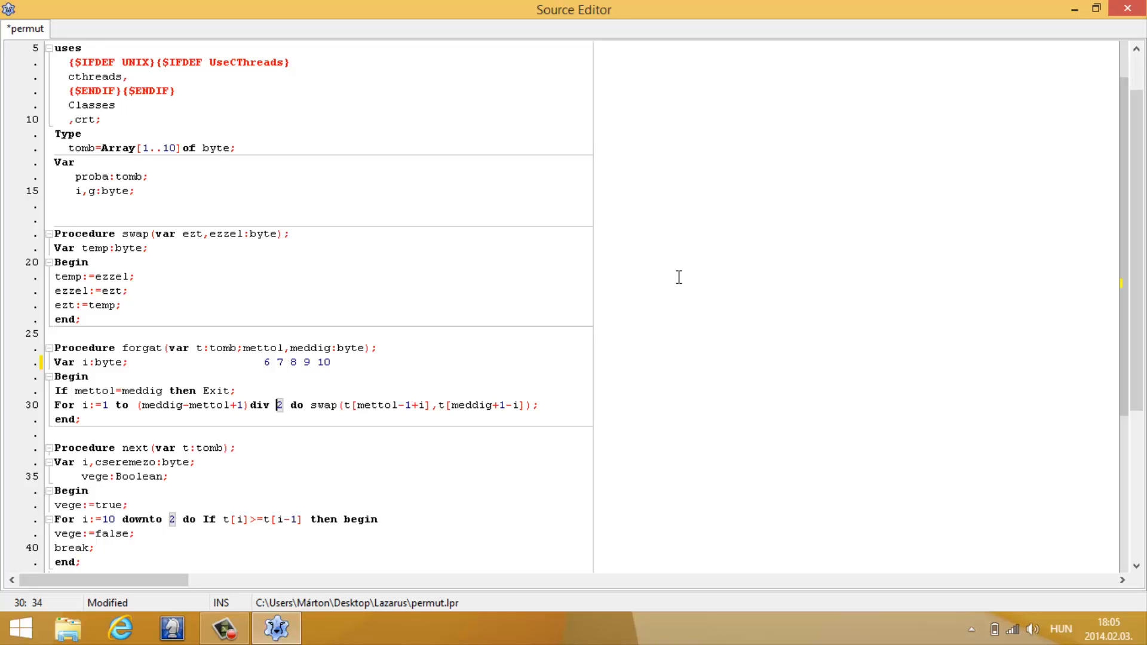
key(Left)
key(Left)
key(Left)
key(shift+Right)
key(shift+Right)
key(shift+Right)
key(shift+Right)
key(shift+Right)
key(shift+Right)
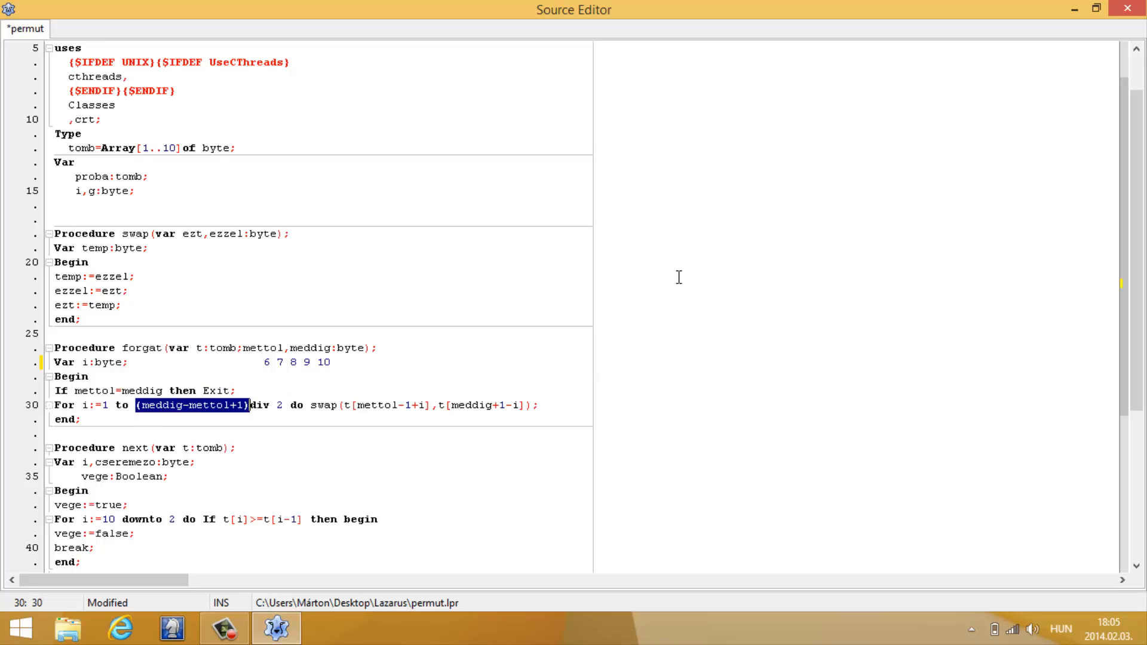
key(Up)
key(Up)
key(Up)
key(End)
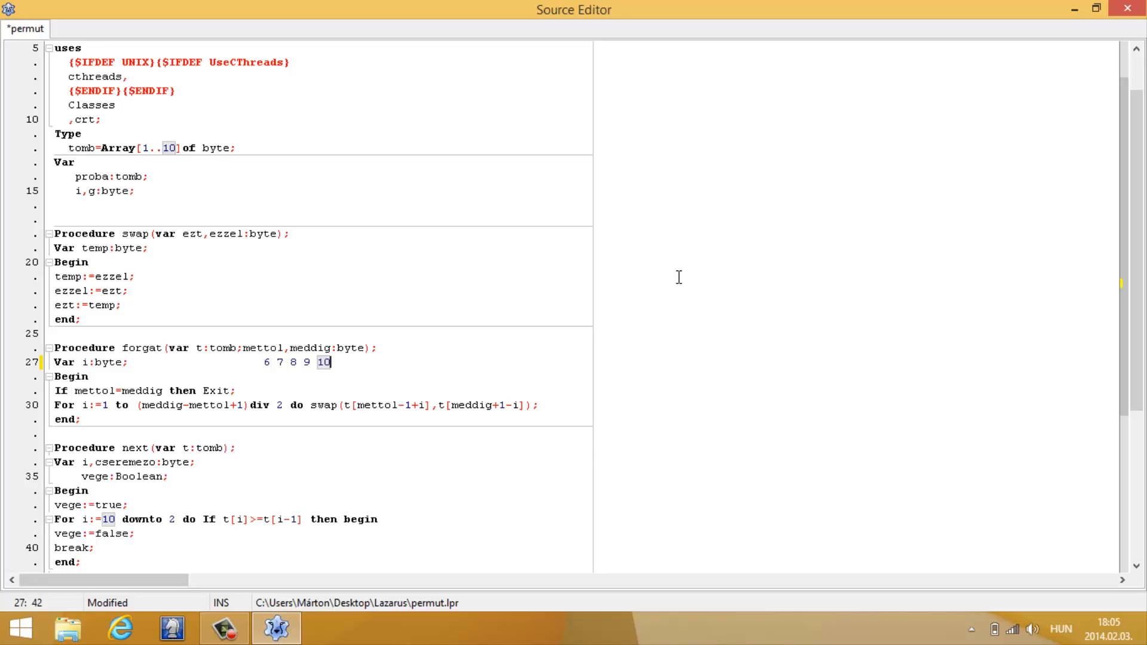
key(Down)
key(Down)
key(Down)
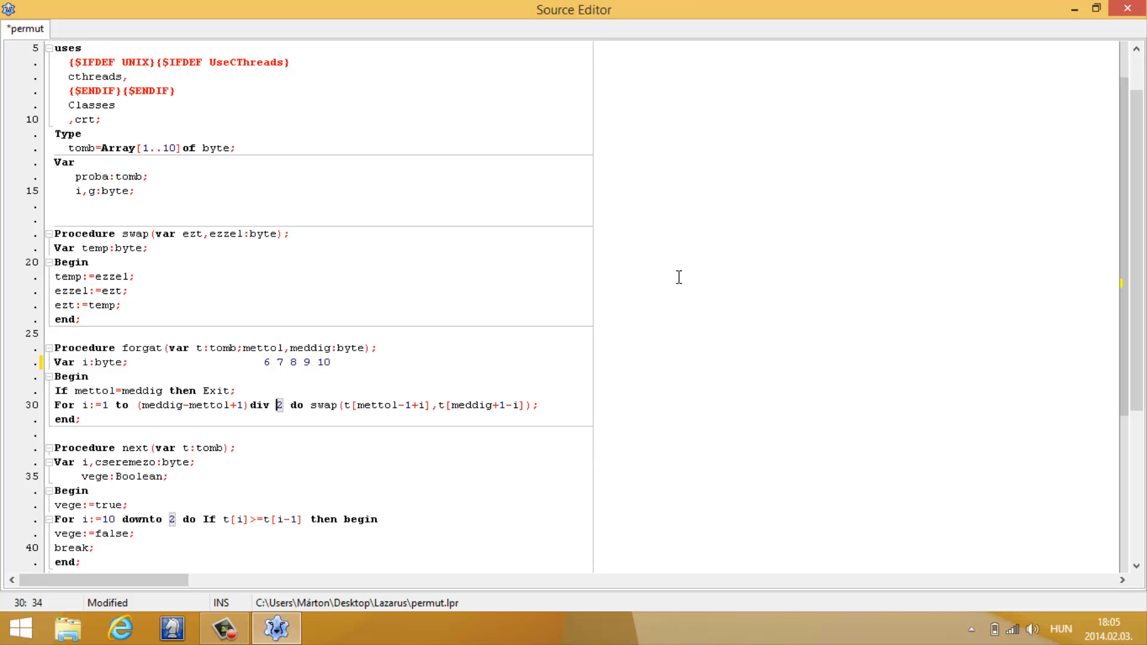
key(Up)
key(Up)
key(Up)
key(Left)
key(Left)
key(Left)
key(Right)
key(Right)
Step: Delete the stray numbers 6 7 8 9 10 from the end of the Var i:byte line
key(Left)
key(Left)
key(Left)
key(shift+End)
key(Delete)
key(Down)
key(Down)
key(Down)
key(Right)
key(Right)
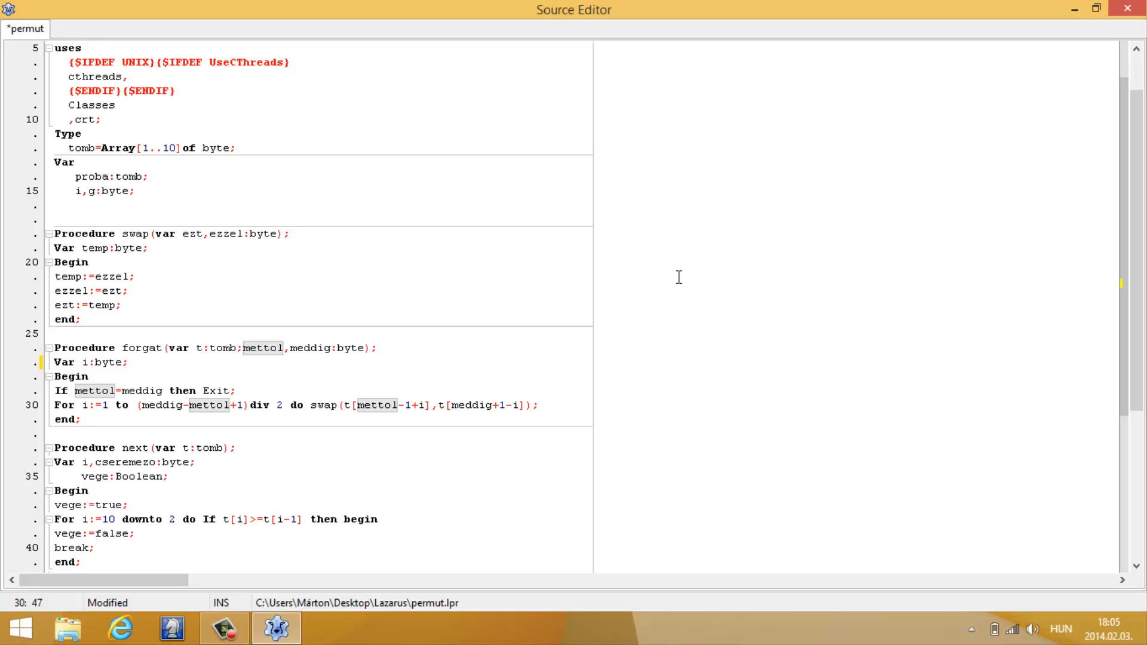
key(Left)
key(shift+Right)
key(shift+Right)
key(shift+Right)
key(ctrl+c)
key(ctrl+v)
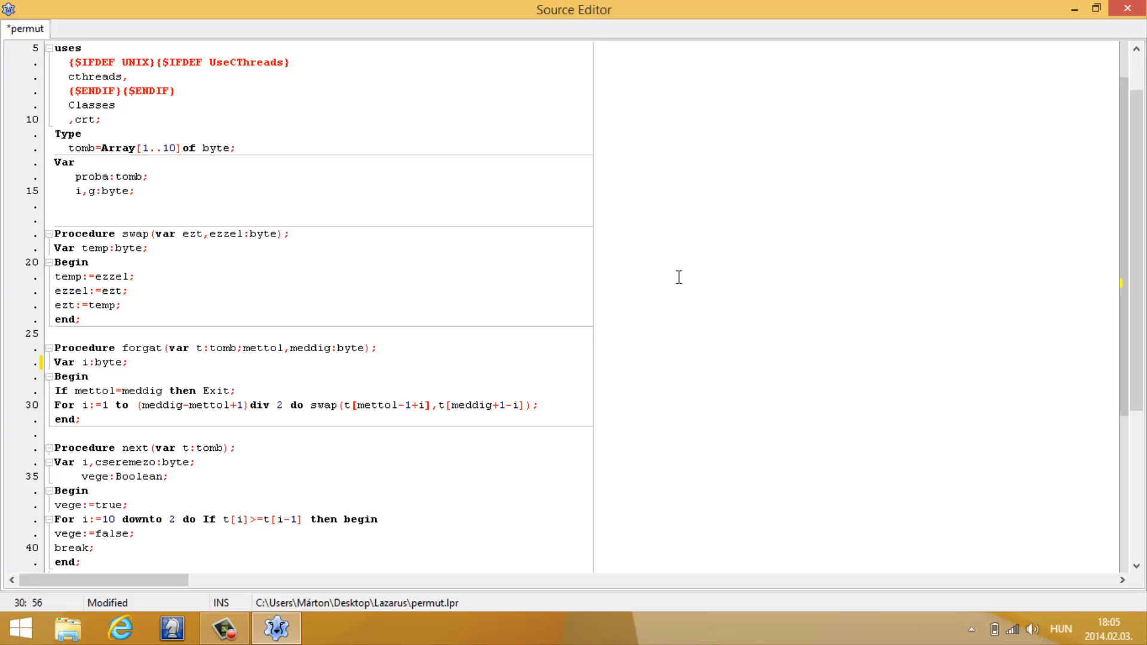
key(Left)
key(Left)
key(Left)
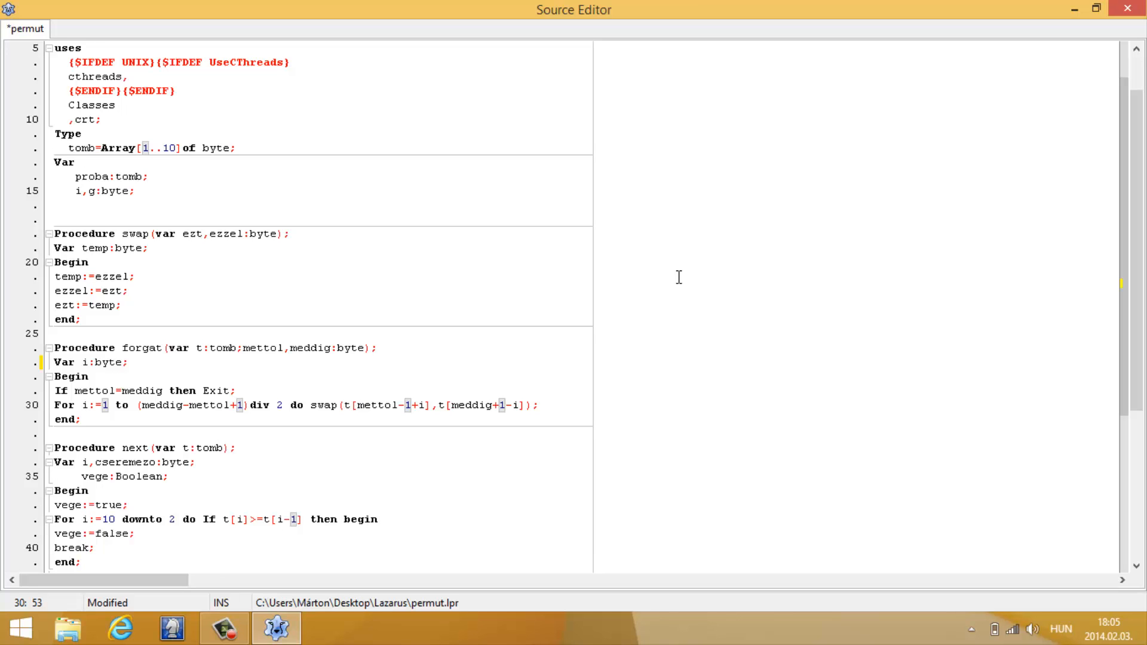
key(Right)
key(Right)
key(Right)
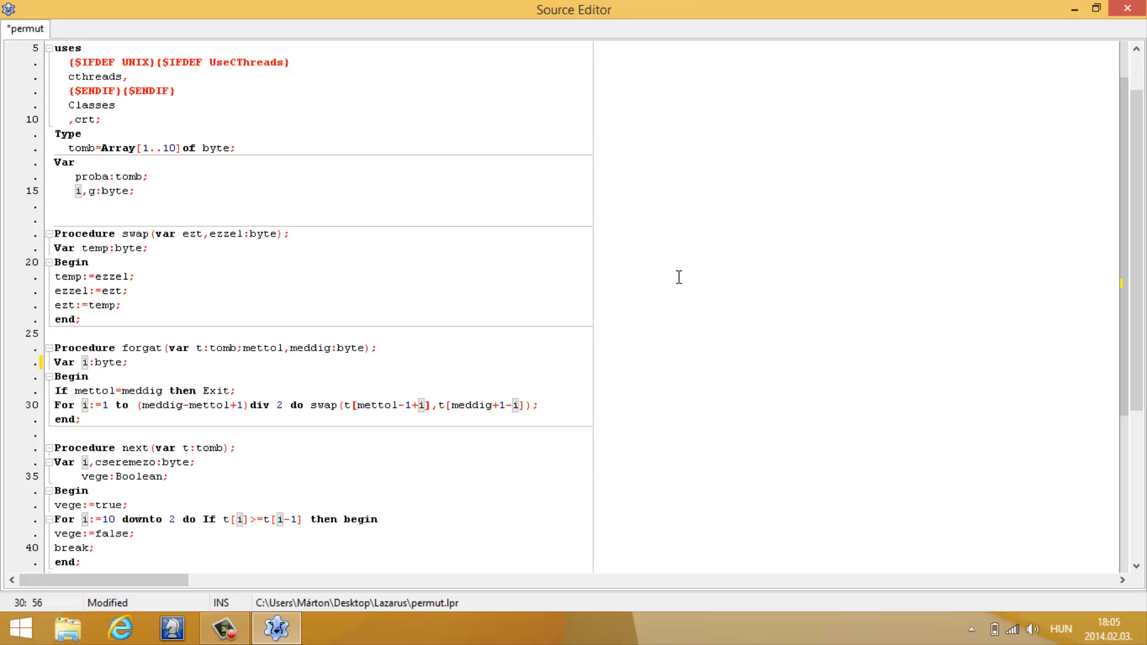
key(ctrl+shift+Right)
key(ctrl+shift+Right)
key(ctrl+shift+Right)
key(Right)
Step: Save permut.lpr with Ctrl+S so the editor shows no unsaved changes
key(ctrl+s)
key(Down)
key(Down)
key(Down)
key(Down)
key(Down)
key(Down)
key(Down)
key(Down)
key(Down)
key(Down)
key(Down)
key(Down)
key(Down)
key(Down)
key(Down)
key(Down)
key(Down)
key(Down)
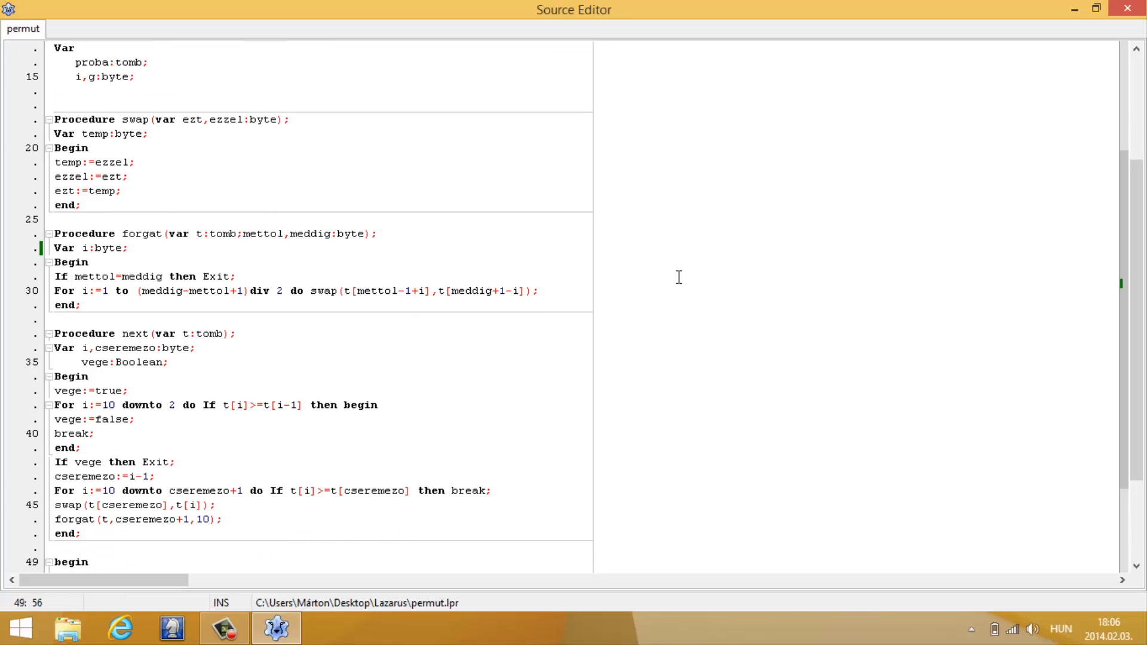
key(shift+Down)
key(shift+Down)
key(shift+Down)
key(shift+Down)
key(shift+Right)
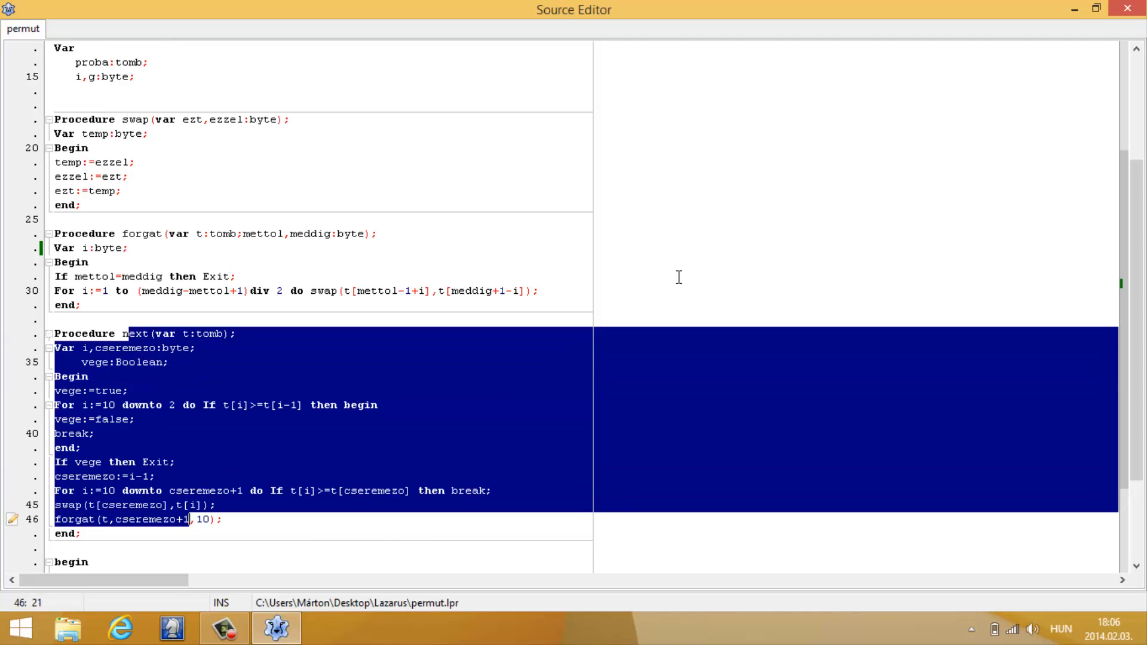
key(ctrl+c)
key(Right)
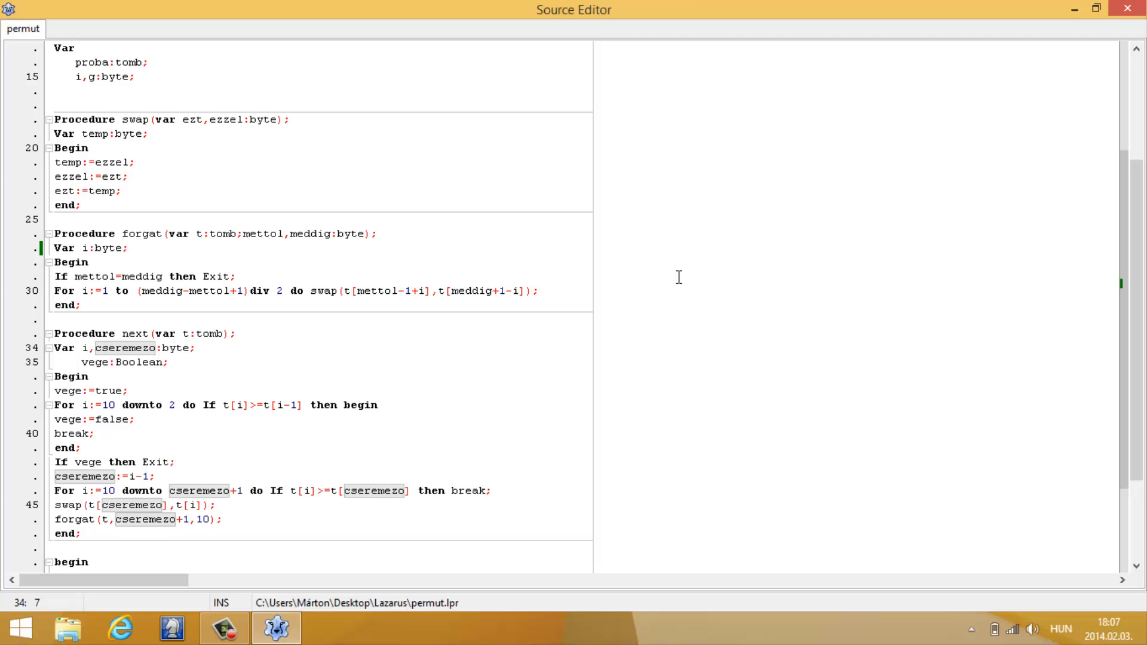
key(Down)
key(Down)
key(Down)
key(ctrl+shift+Right)
key(ctrl+shift+Left)
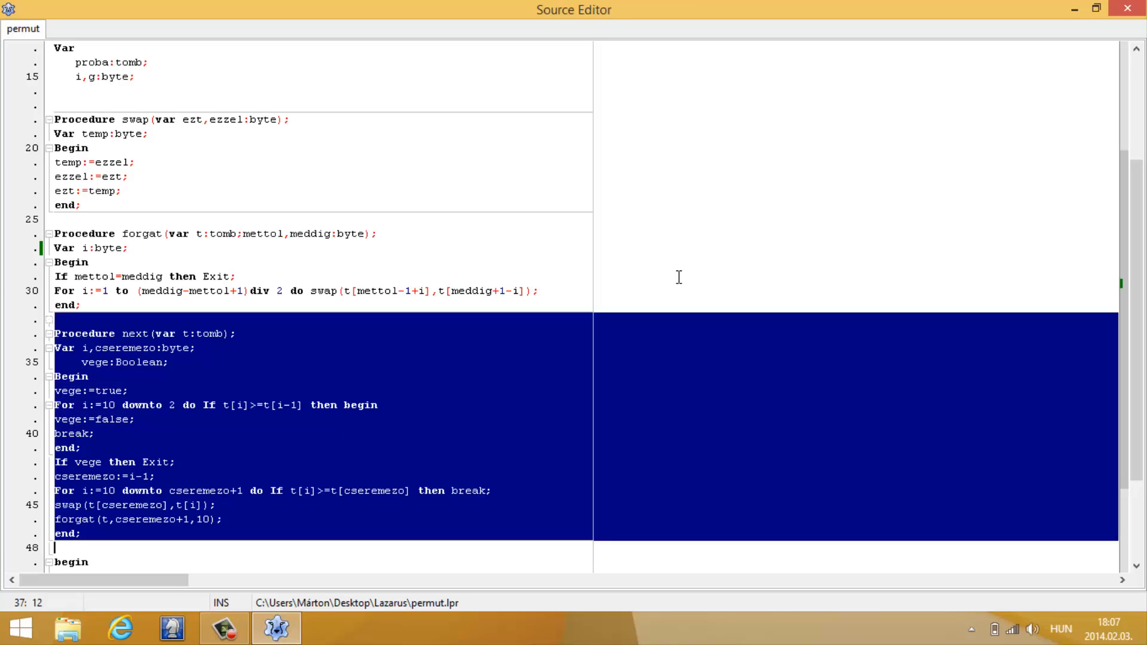
key(Left)
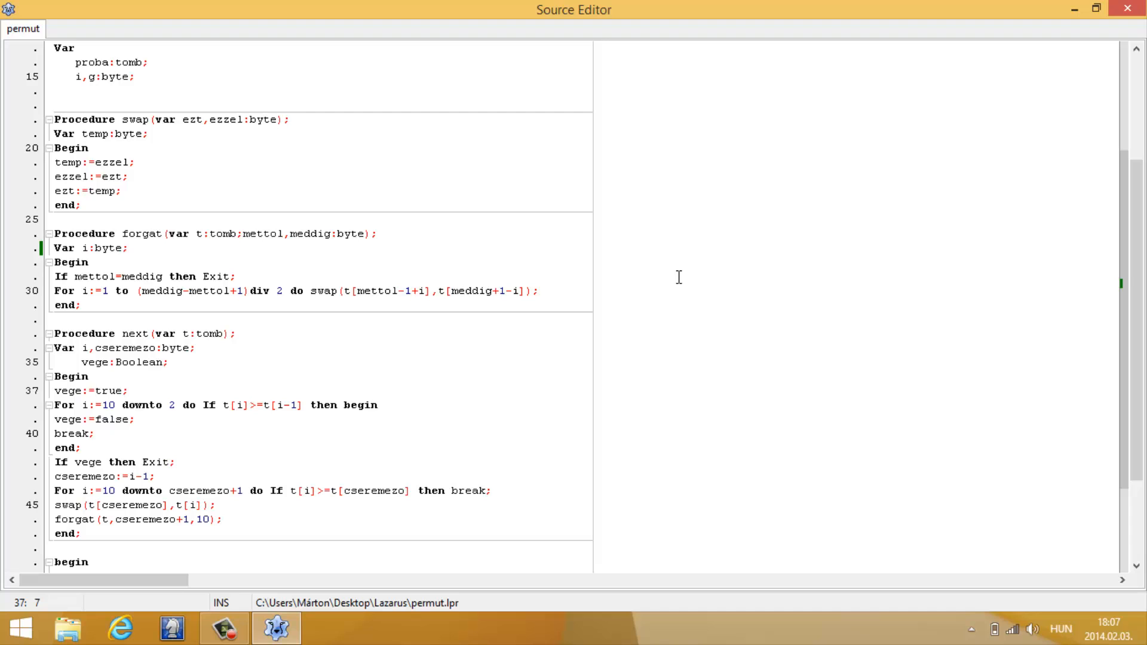
key(Down)
key(ctrl+Right)
key(ctrl+Right)
key(ctrl+Right)
key(Right)
key(Right)
key(Left)
key(shift+Right)
key(shift+Right)
key(shift+Right)
key(Right)
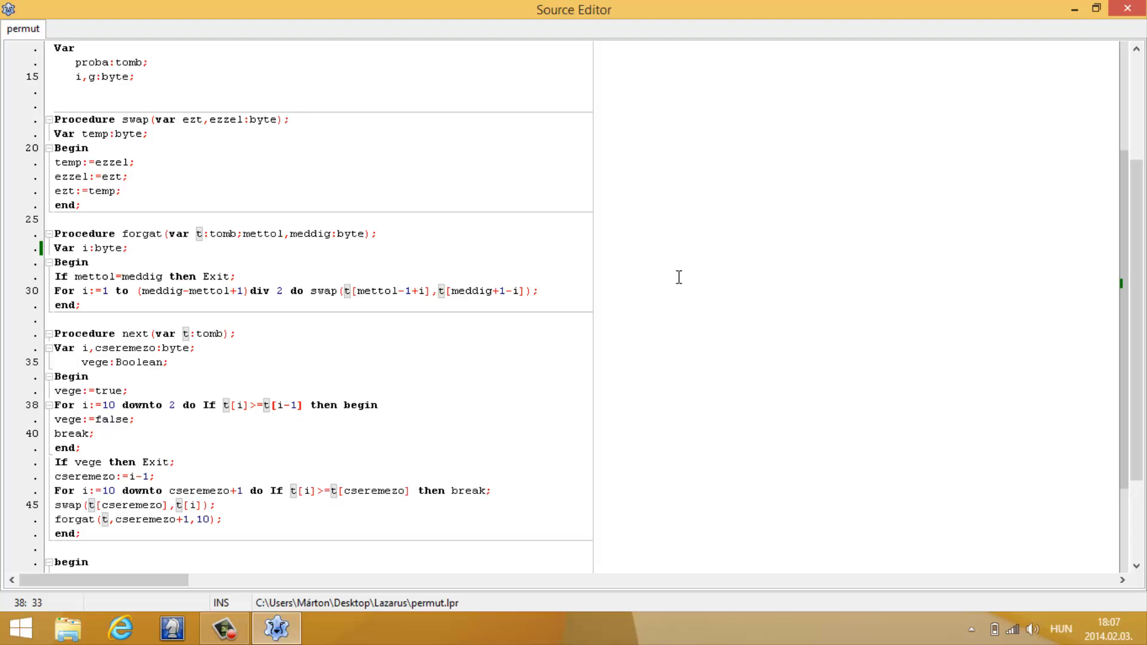
key(Right)
key(Right)
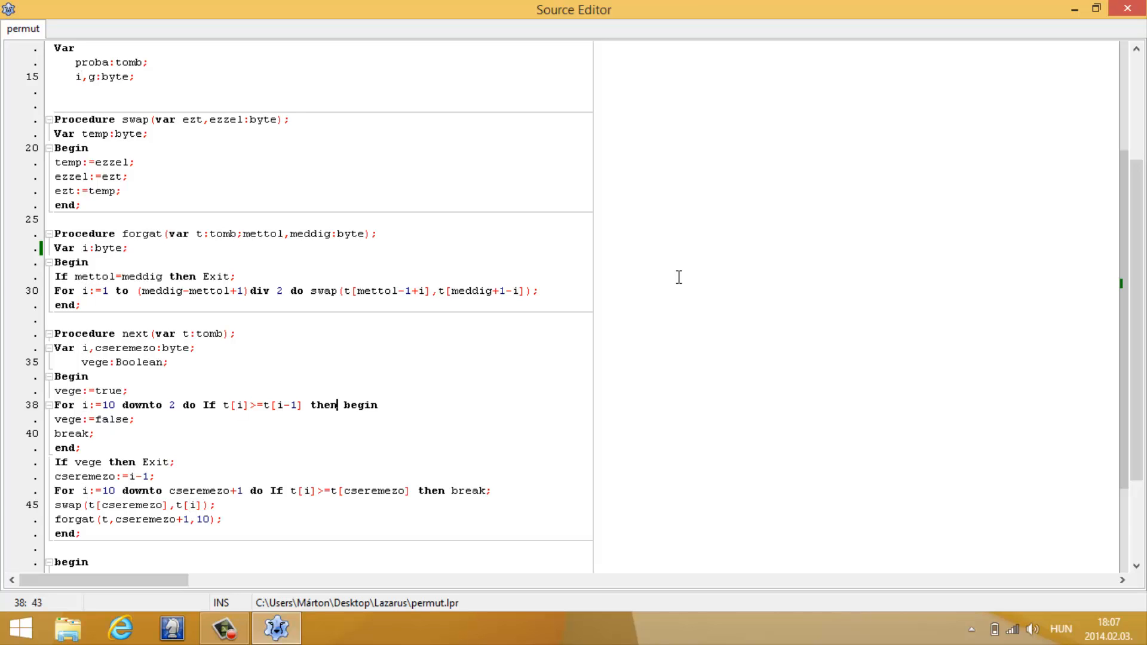
key(shift+ctrl+Right)
key(shift+ctrl+Left)
key(shift+ctrl+Left)
key(Left)
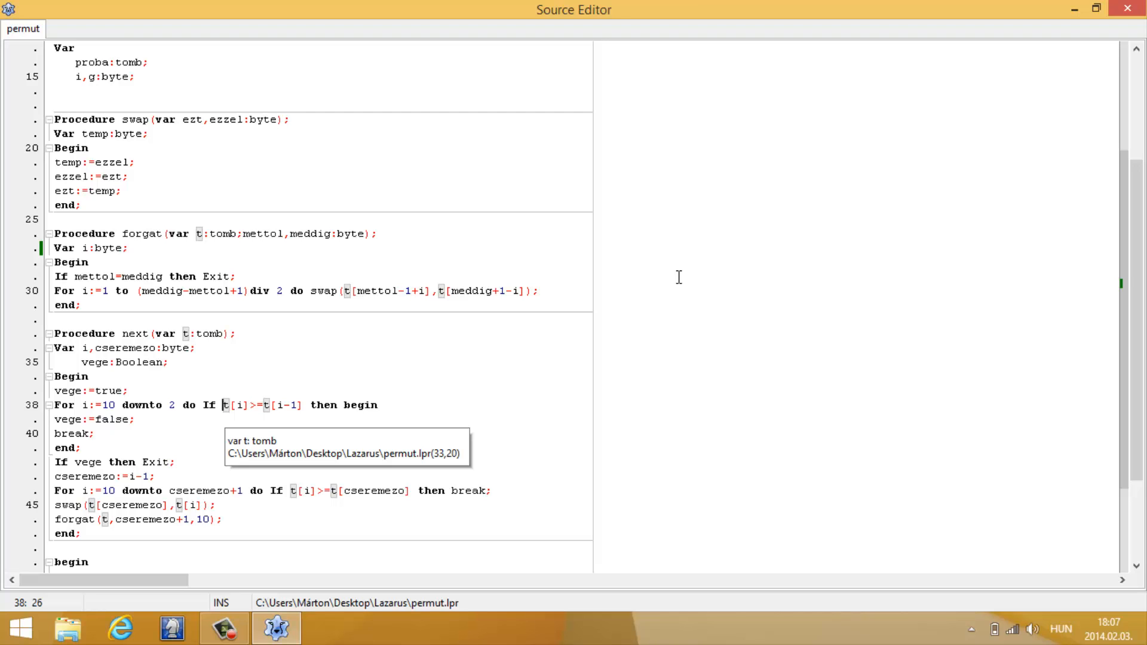
key(Down)
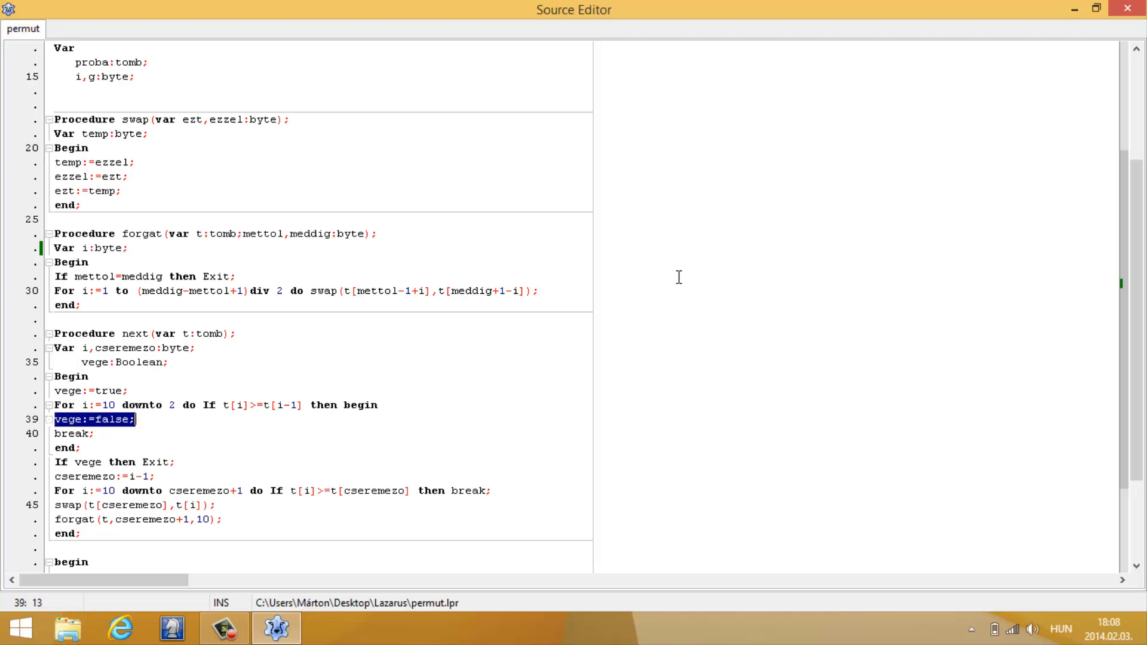
key(Left)
key(Left)
key(Left)
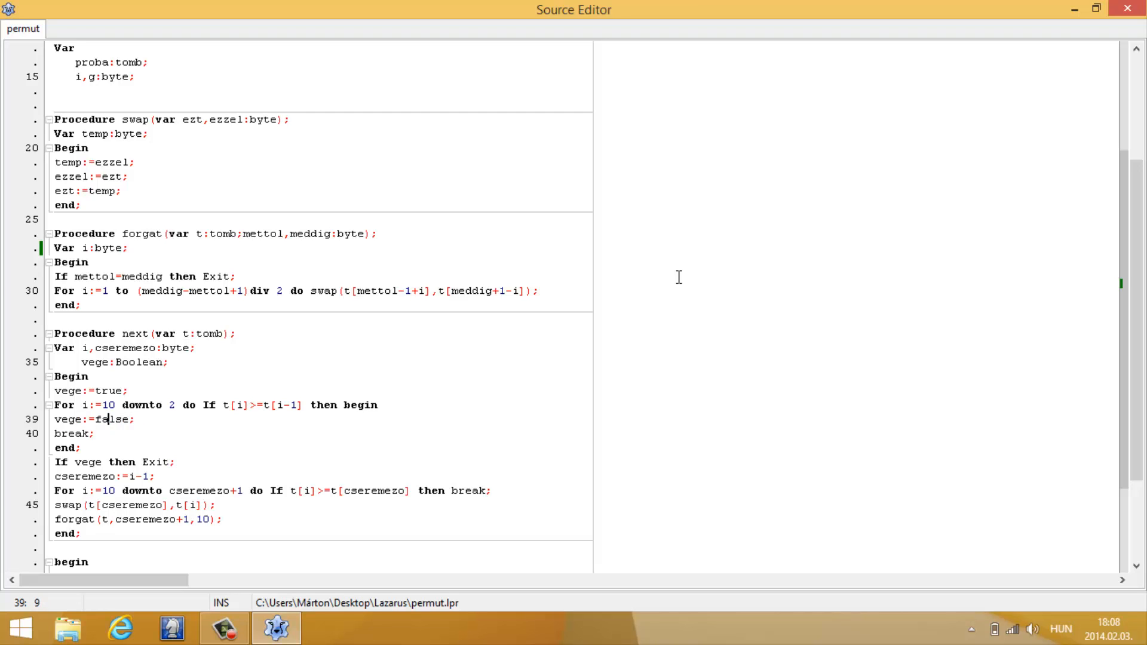
key(Down)
key(Down)
key(Down)
key(ctrl+shift+Right)
key(ctrl+shift+Right)
key(Page_Up)
key(ctrl+h)
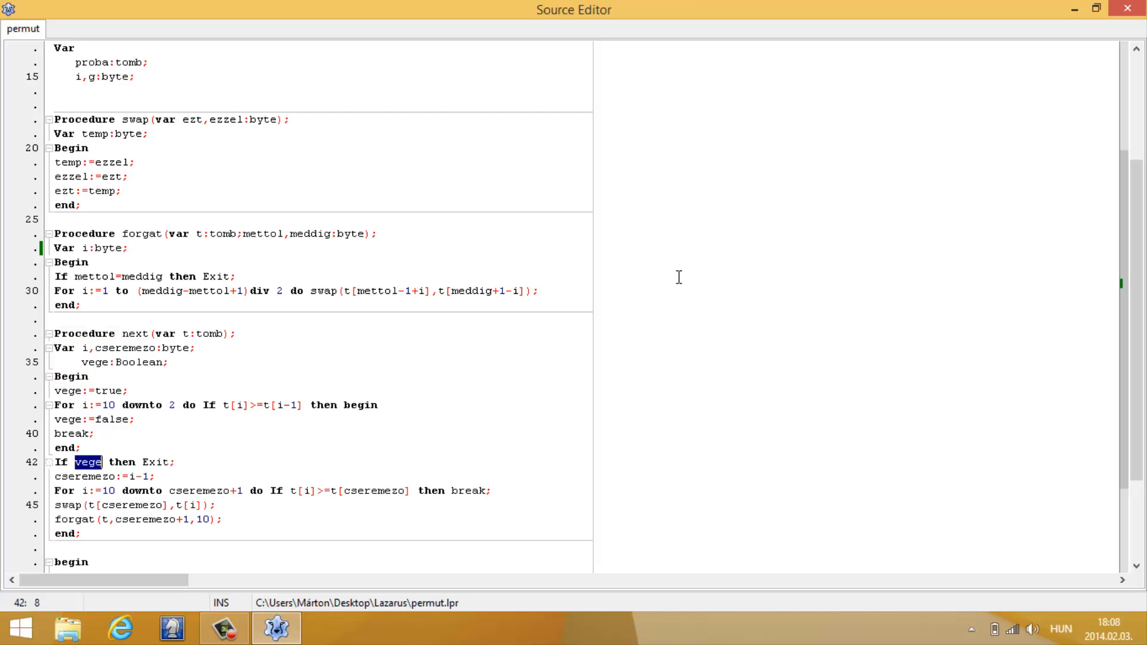
key(Left)
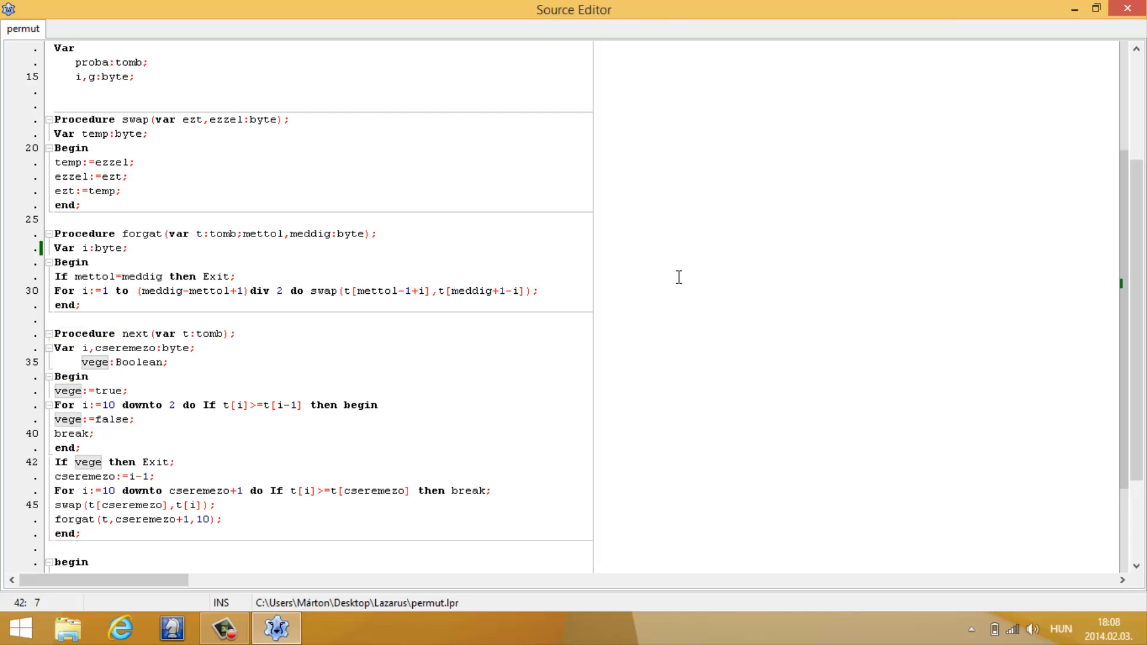
key(Up)
key(Up)
key(Up)
key(Down)
key(Down)
key(Down)
key(Down)
key(Down)
key(Down)
key(Down)
key(Down)
key(Down)
key(Down)
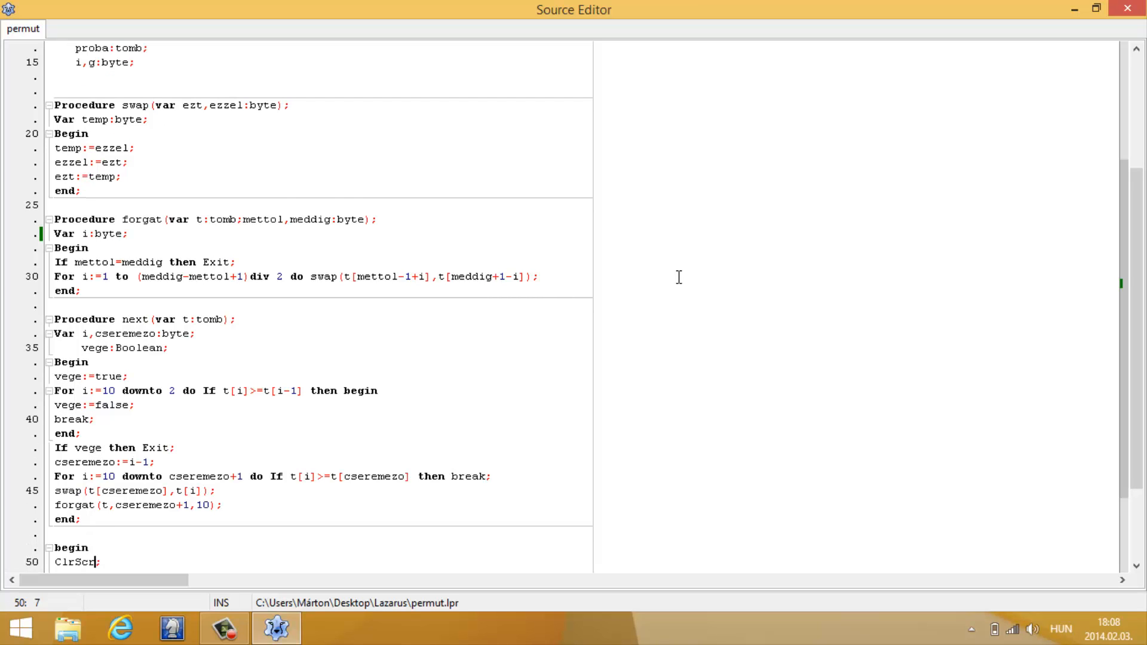
key(Down)
key(Down)
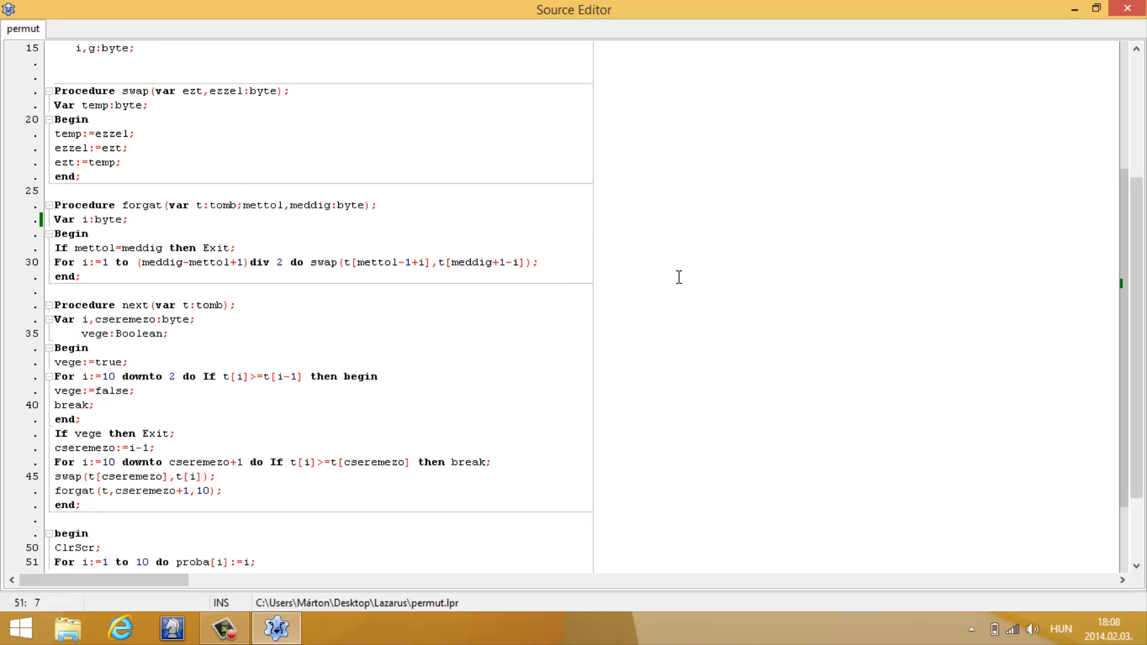
key(ctrl+z)
key(ctrl+z)
key(ctrl+z)
key(ctrl+z)
key(ctrl+z)
key(ctrl+z)
key(Down)
key(Down)
key(Down)
key(shift+Left)
key(shift+Left)
key(shift+Left)
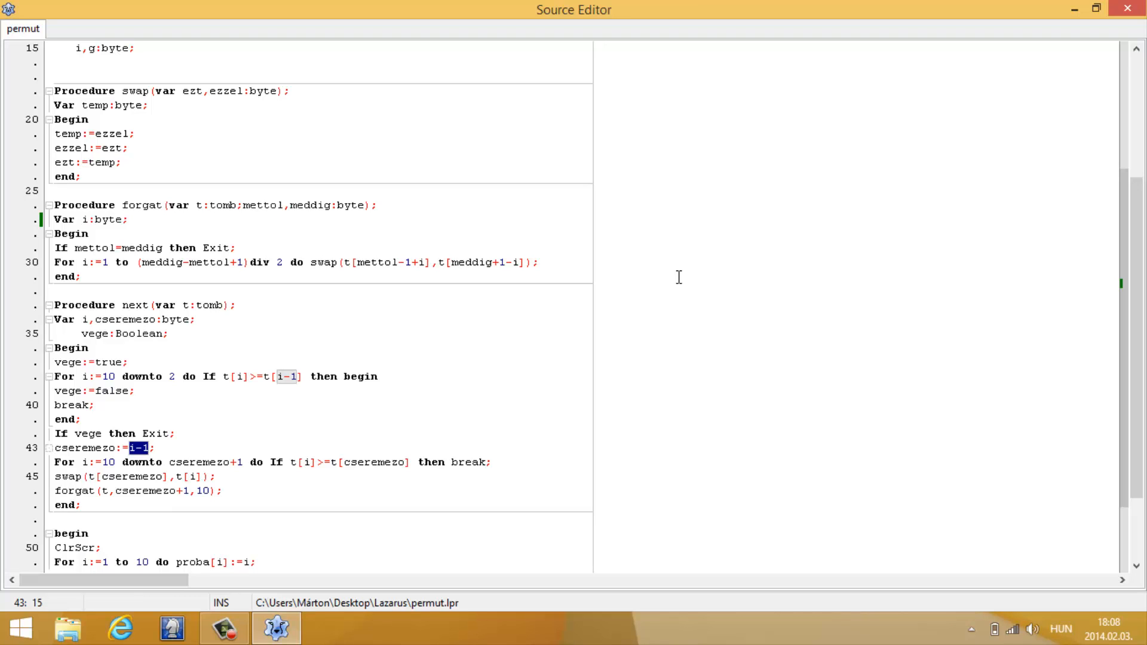
key(Down)
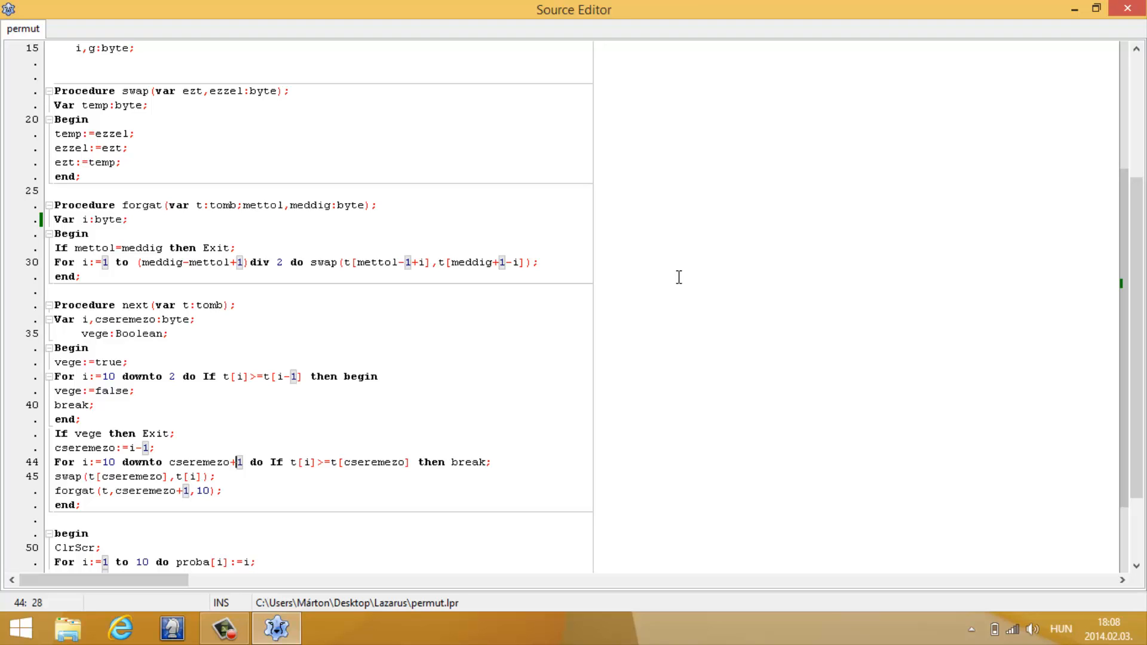
key(ctrl+Right)
key(ctrl+Right)
key(ctrl+Right)
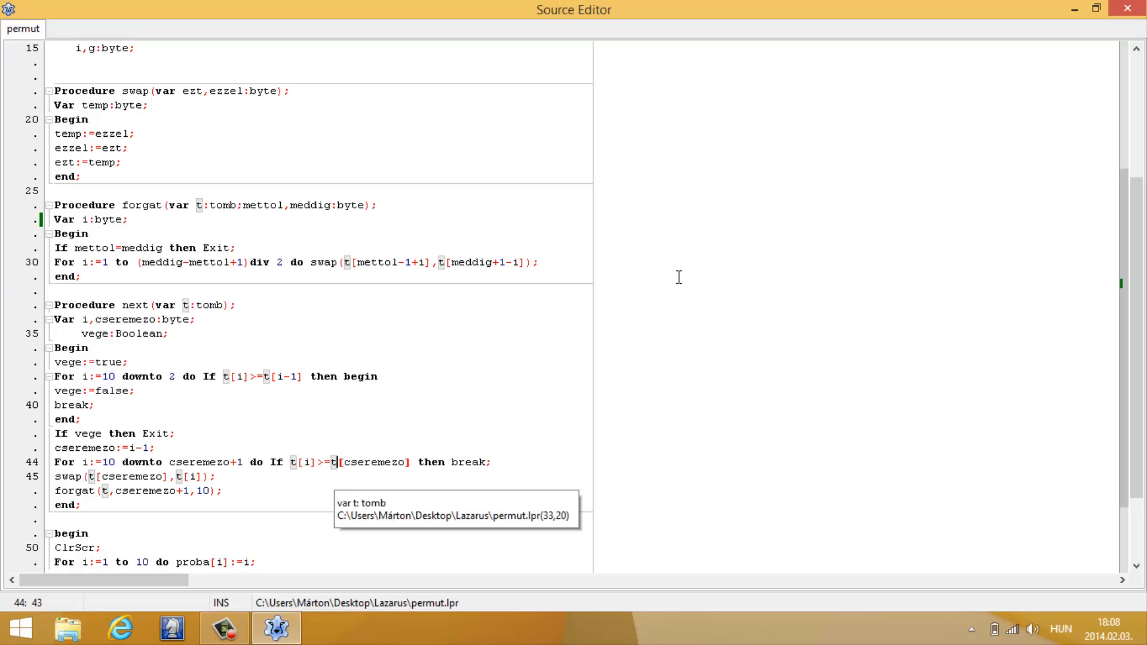
key(Right)
key(Right)
key(Right)
key(Right)
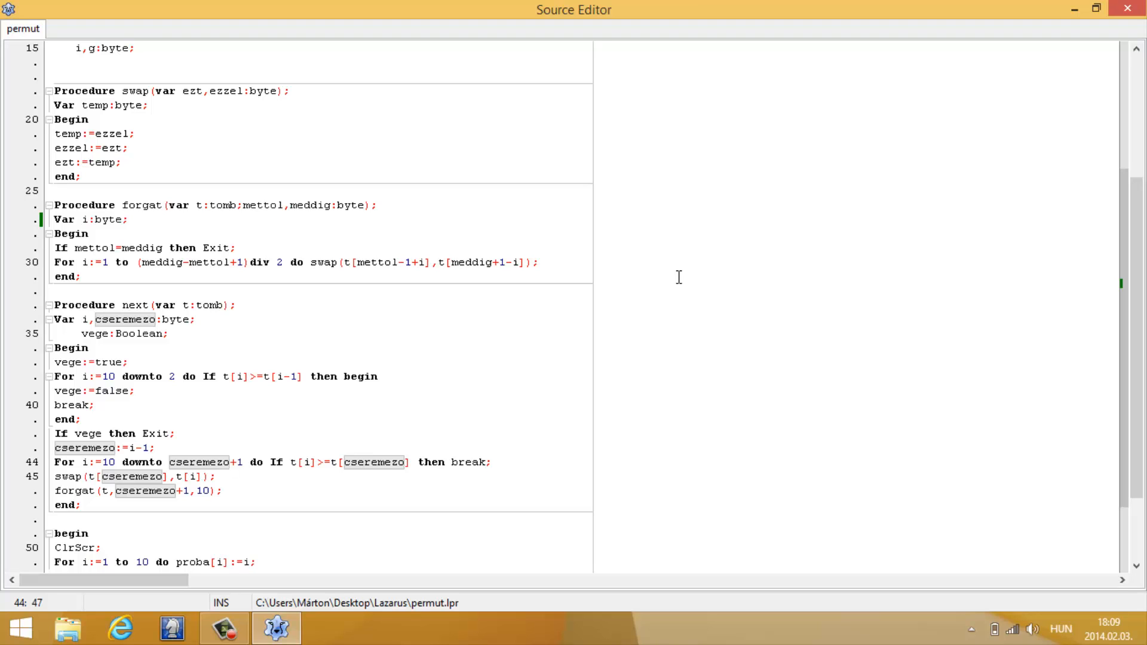
key(ctrl+Right)
key(ctrl+Right)
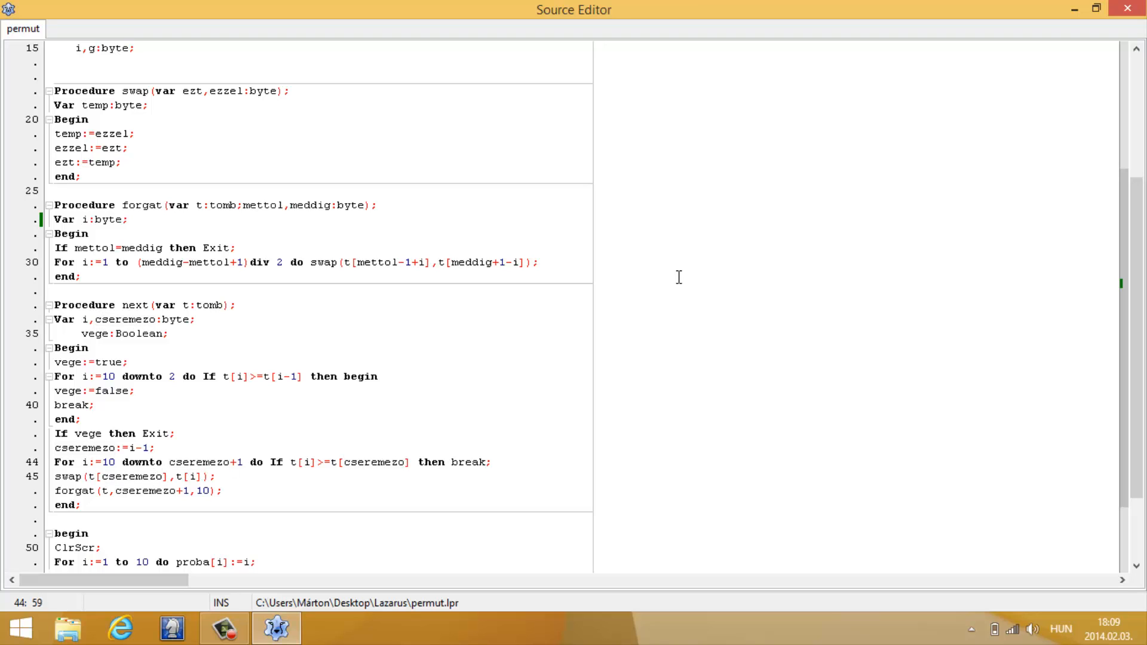
key(ctrl+shift+Right)
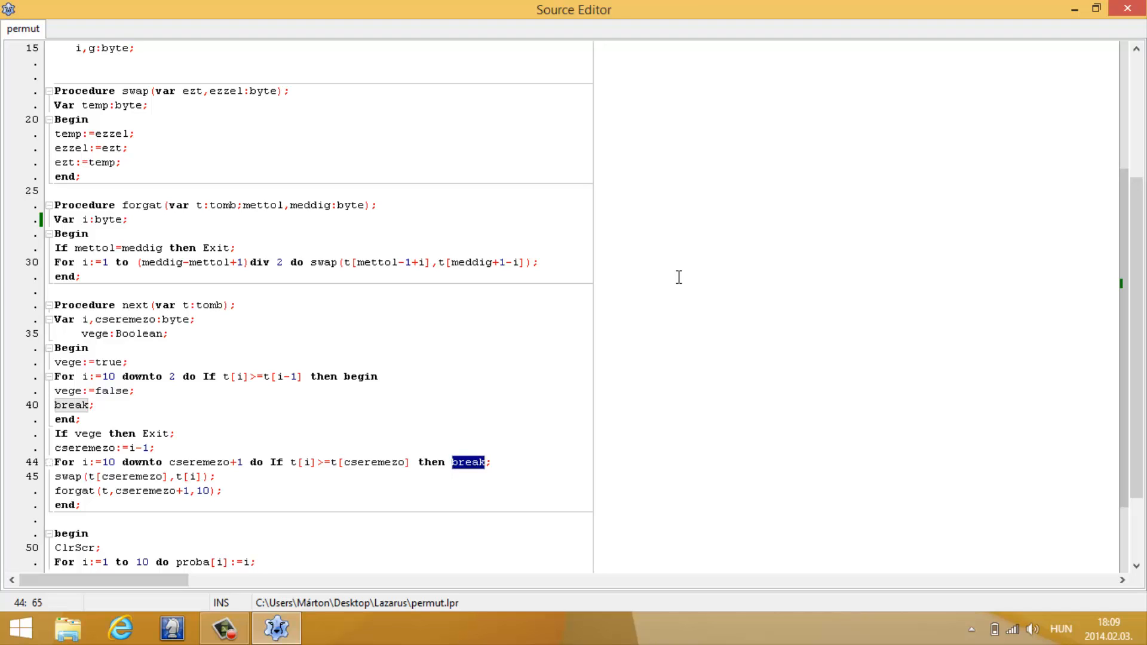
key(ctrl+Left)
key(ctrl+Left)
key(ctrl+Left)
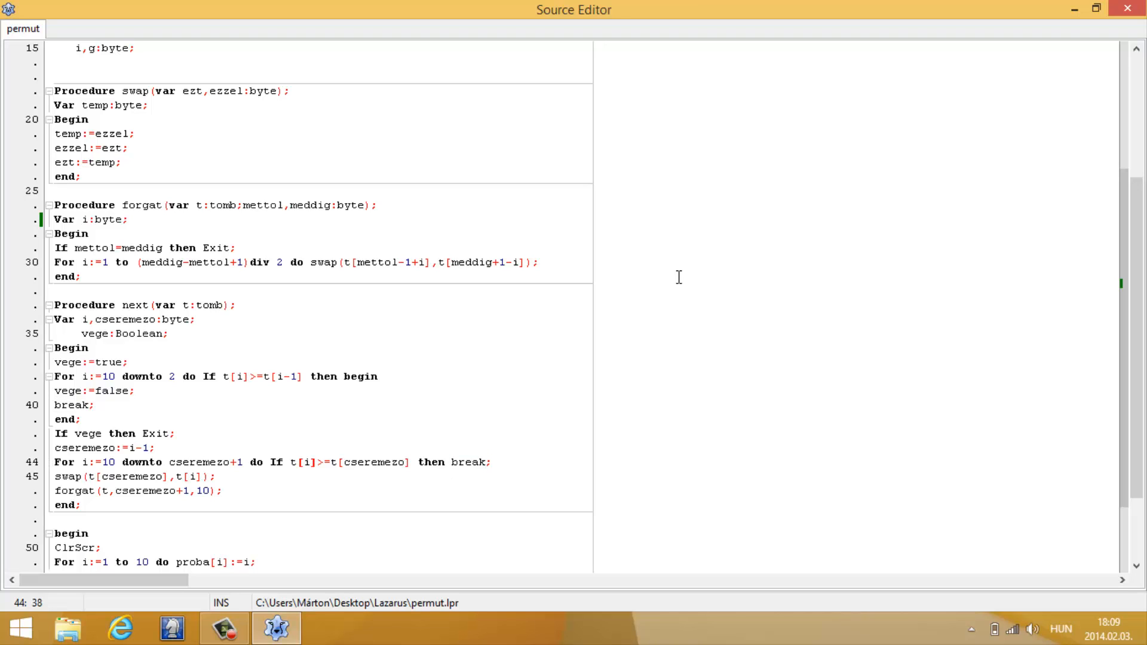
key(shift+Right)
key(Down)
key(ctrl+Left)
key(ctrl+Left)
key(ctrl+Left)
key(ctrl+shift+Right)
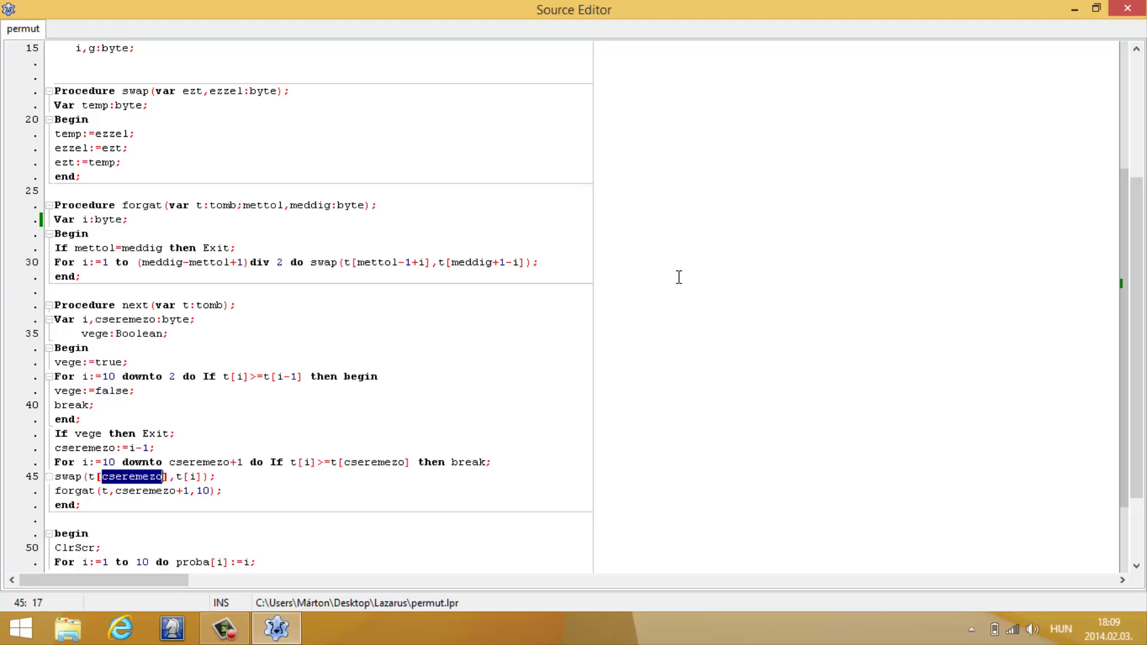
key(Right)
key(ctrl+Right)
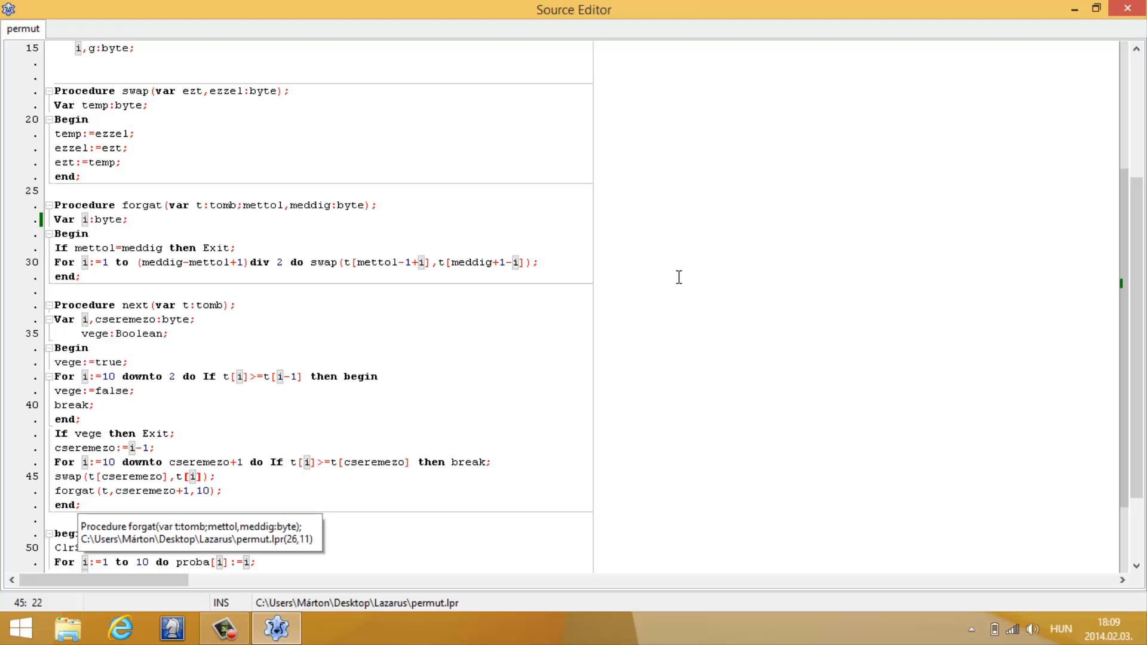
key(Down)
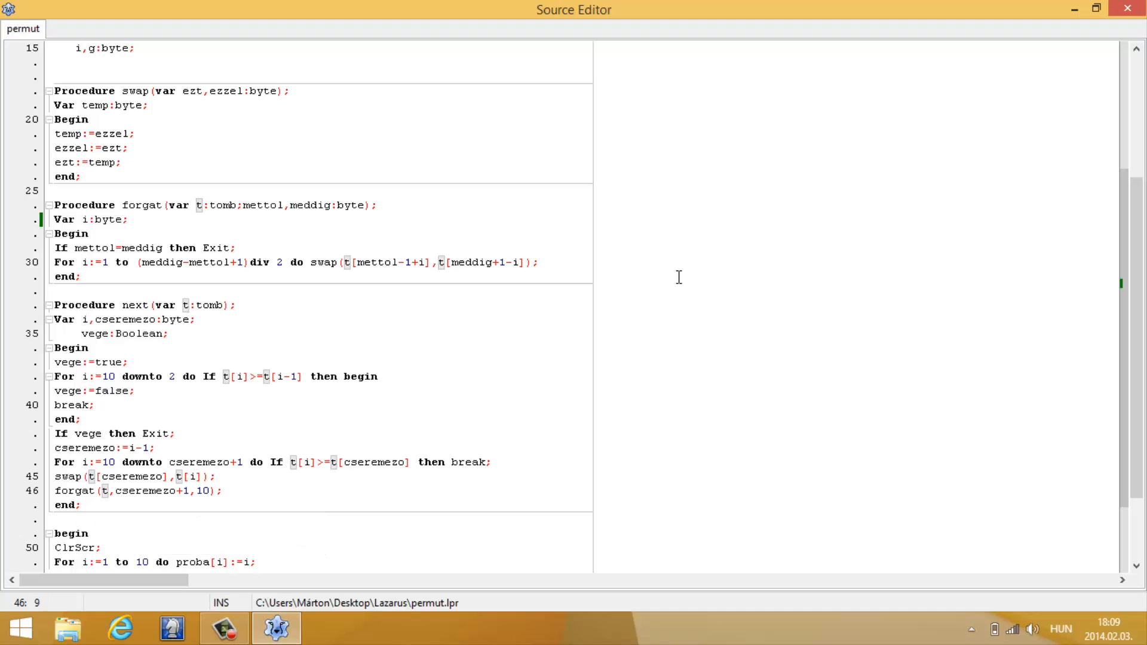
key(alt+Up)
key(shift+Right)
key(shift+Right)
key(shift+Right)
key(shift+Right)
key(shift+Right)
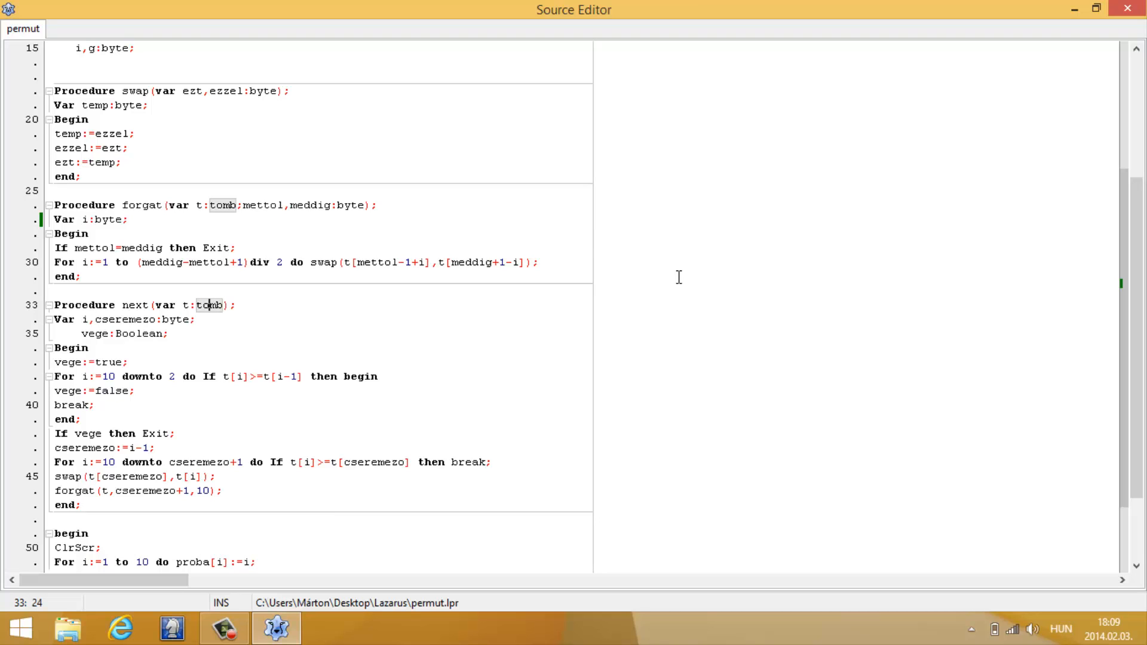
key(Up)
key(Up)
key(Up)
key(shift+Right)
key(shift+Right)
key(shift+Right)
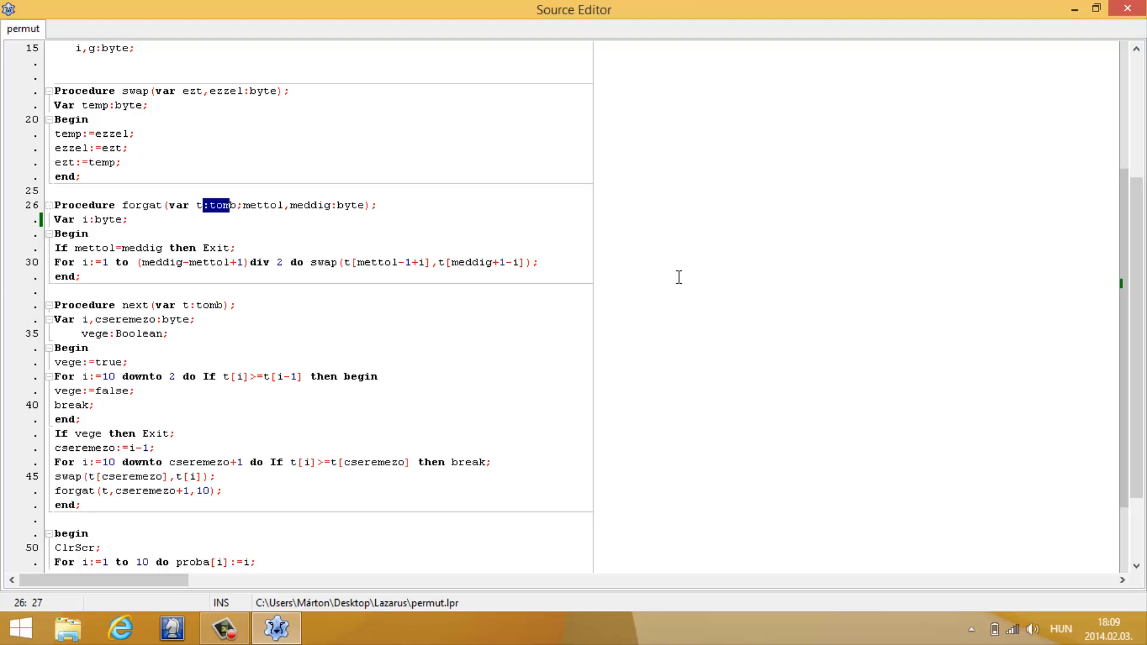
key(shift+Right)
key(ctrl+h)
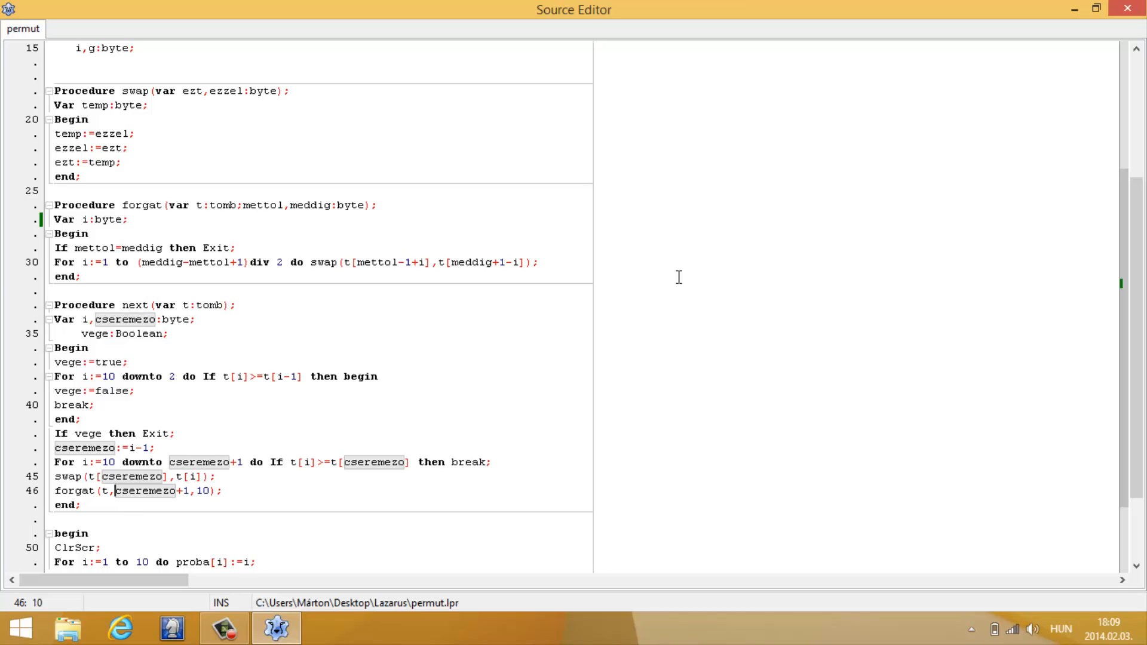
key(Right)
key(Right)
key(Right)
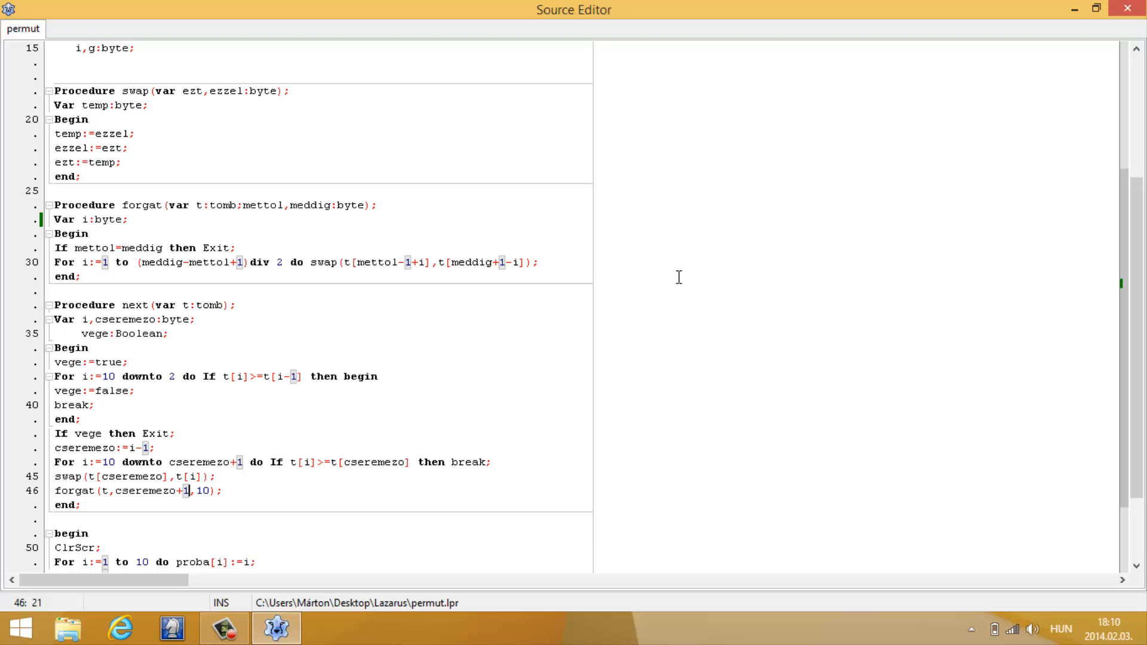
key(Right)
key(Right)
key(Right)
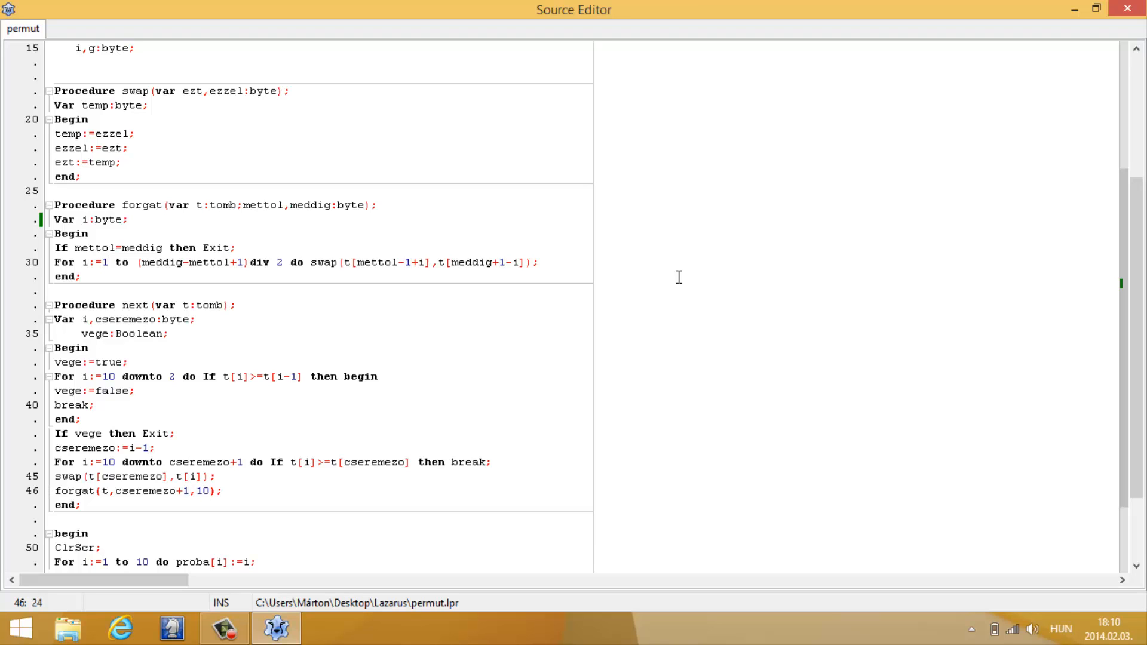
Step: Move down to the main program block and mark the proba call on line 51
key(Down)
key(Down)
key(Down)
key(Down)
key(Up)
key(Up)
key(Up)
key(shift+Left)
key(shift+Left)
key(shift+Left)
key(shift+End)
key(End)
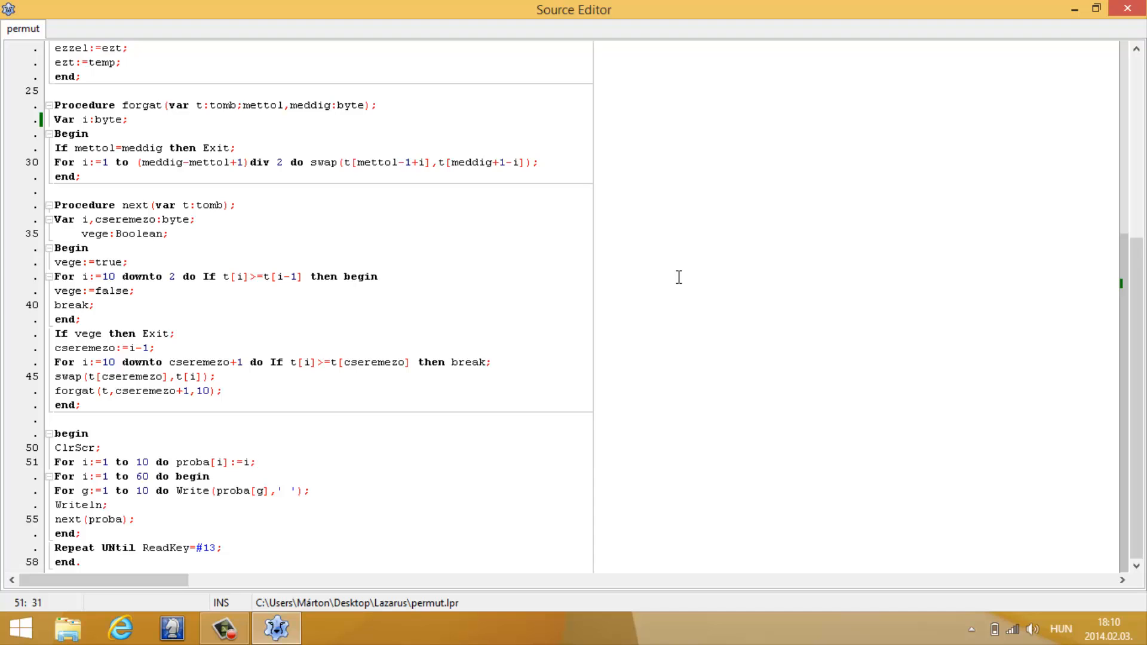
Step: Walk the caret through the closing Repeat Until ReadKey line
key(Down)
key(Down)
key(Down)
key(Down)
key(Down)
key(Down)
key(Up)
key(Right)
key(Right)
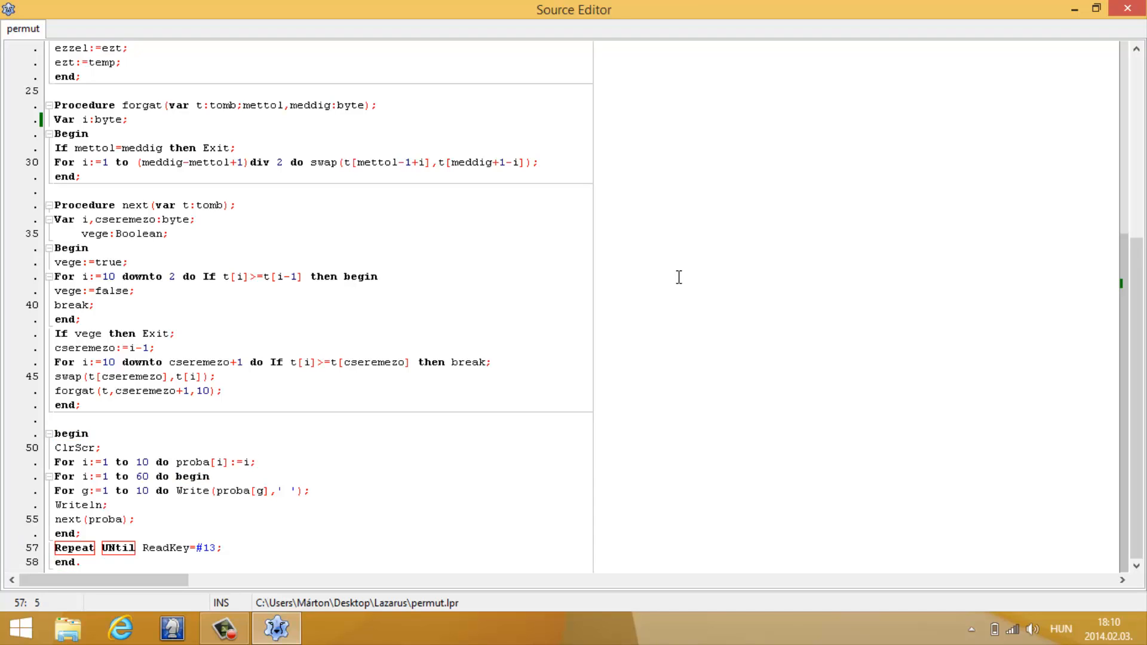
Step: Restore the editor window, run permut with F9, move its console aside, then close the console
key(super+Down)
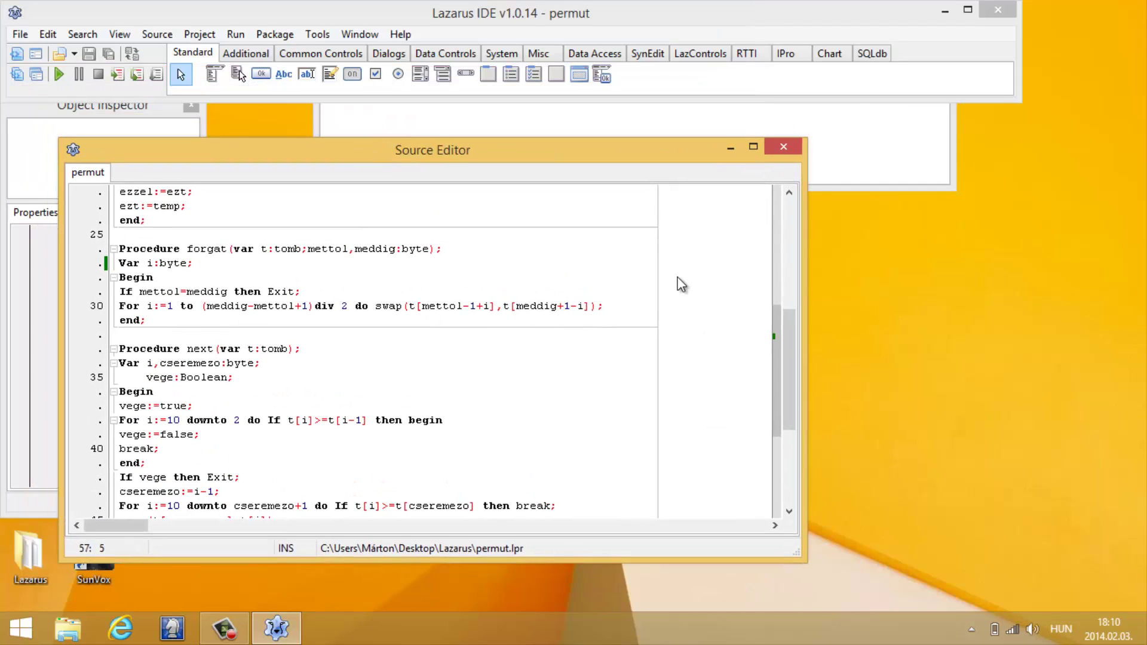
key(F9)
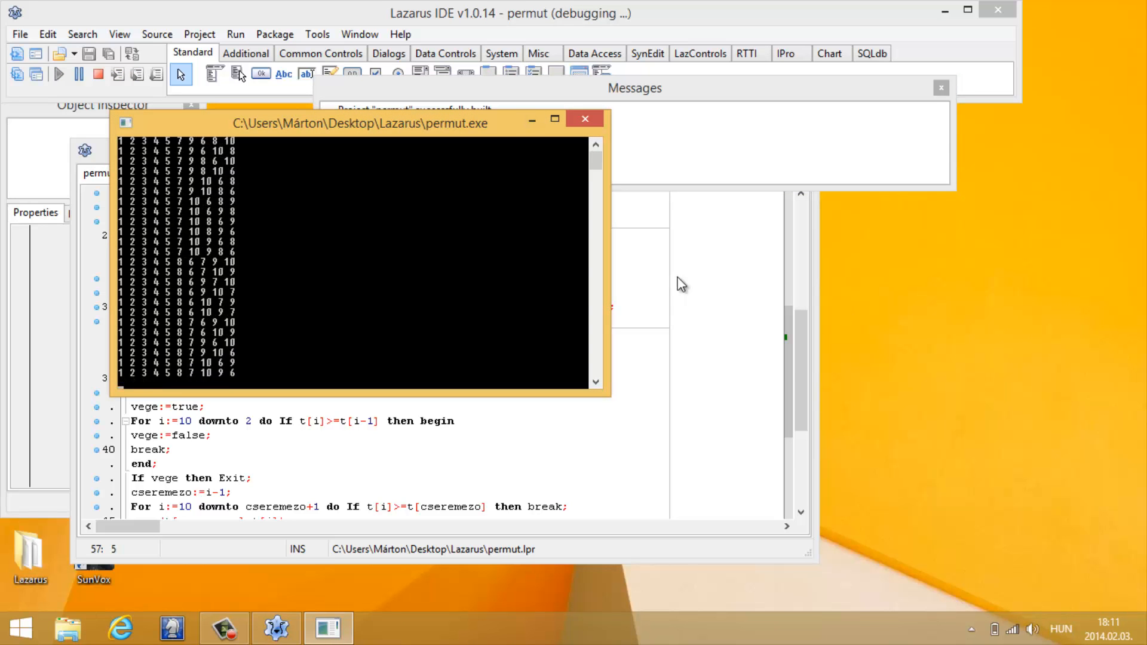
drag(681, 285, 680, 276)
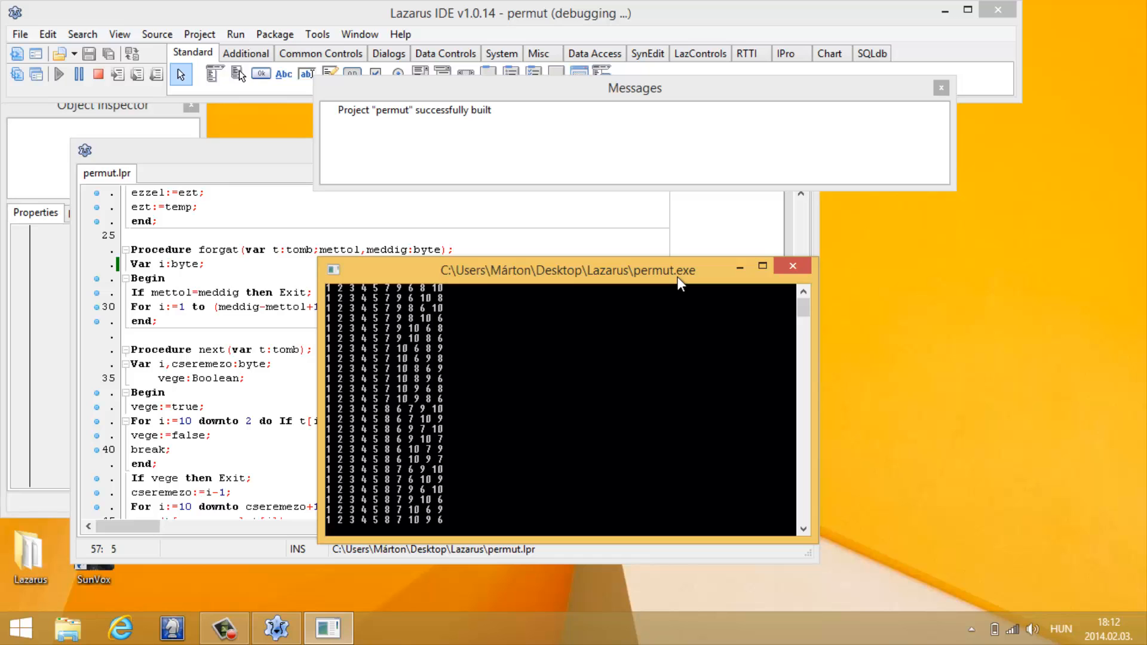
key(Return)
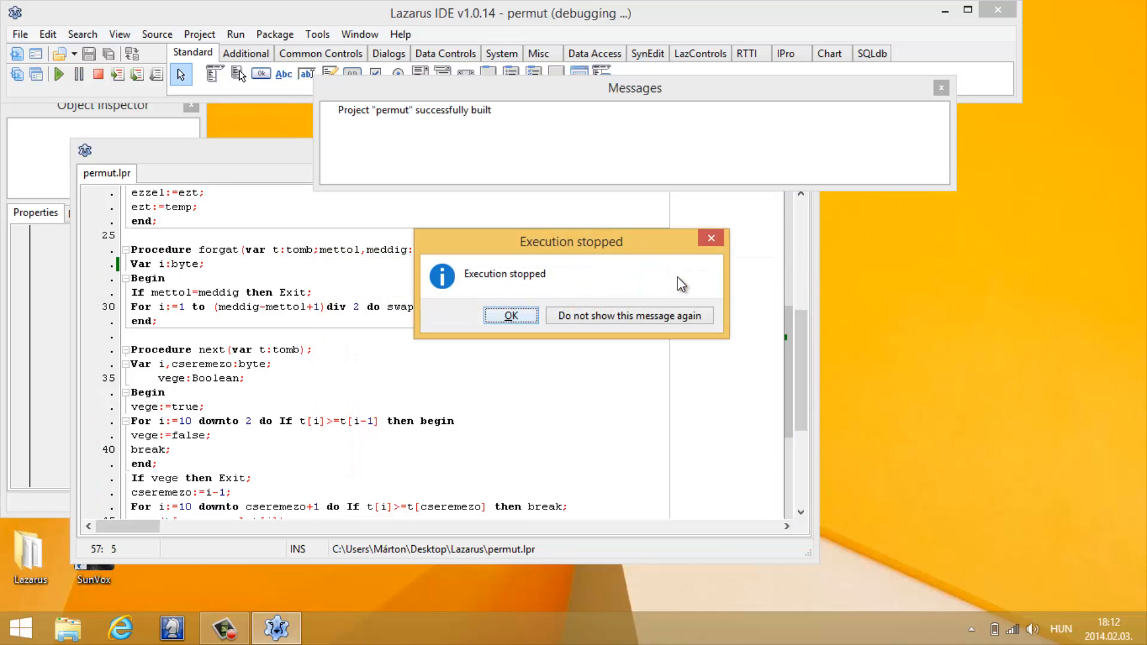
Step: Dismiss the 'Execution stopped' notice to end the debugging session
key(Return)
mouse_move(276, 250)
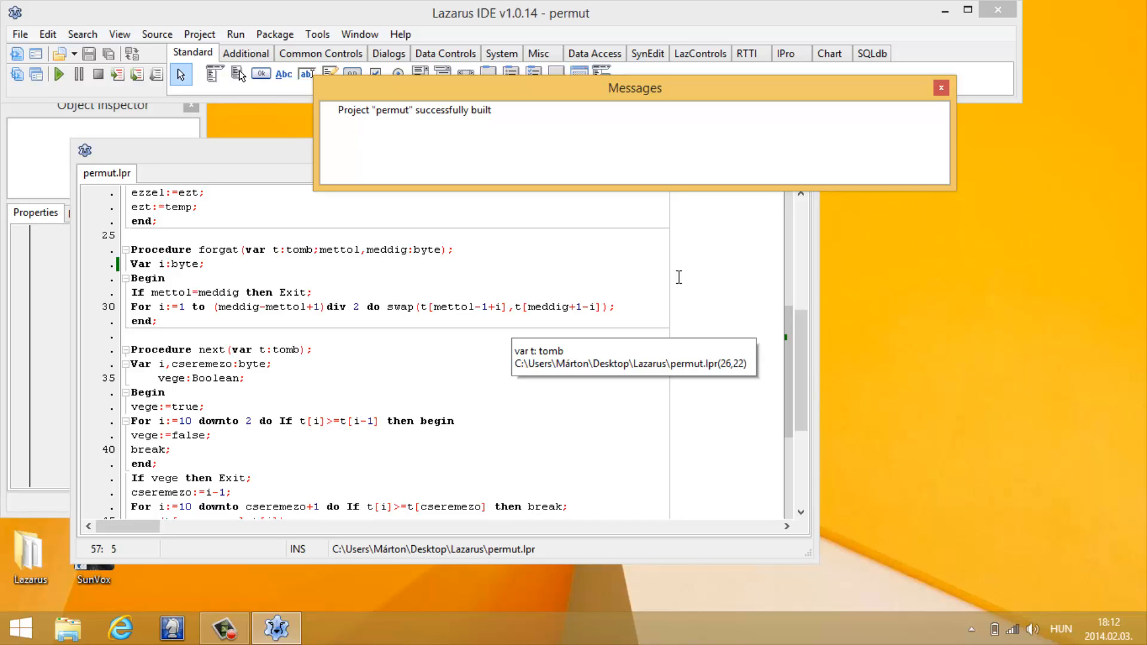
Step: Bring the permut source editor window back to the front
click(679, 278)
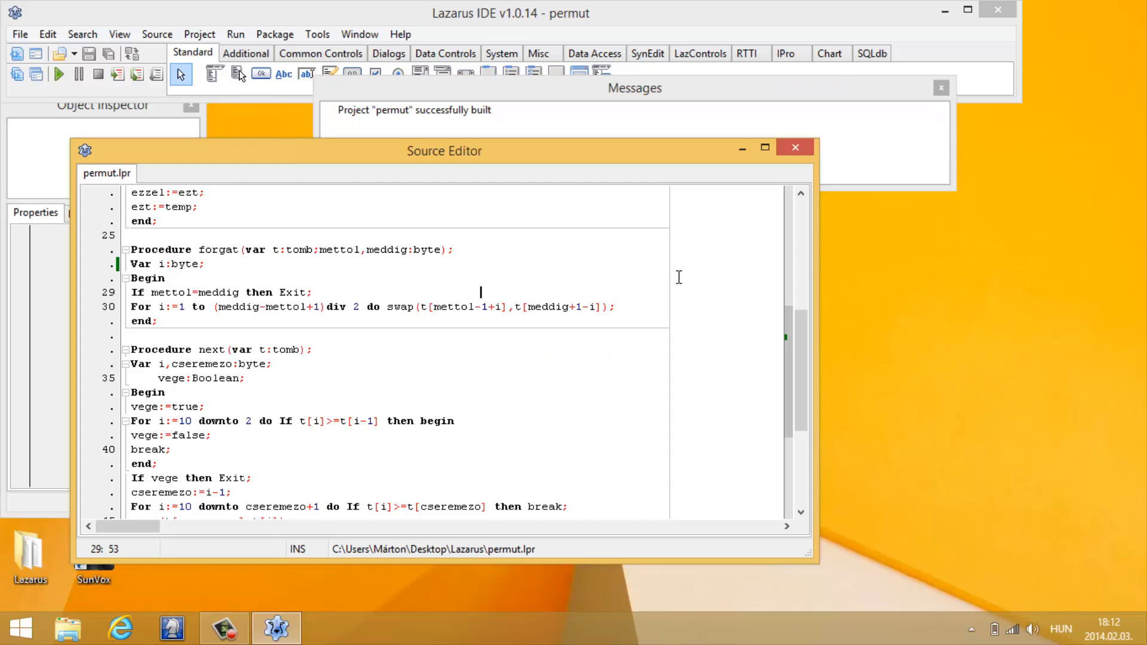